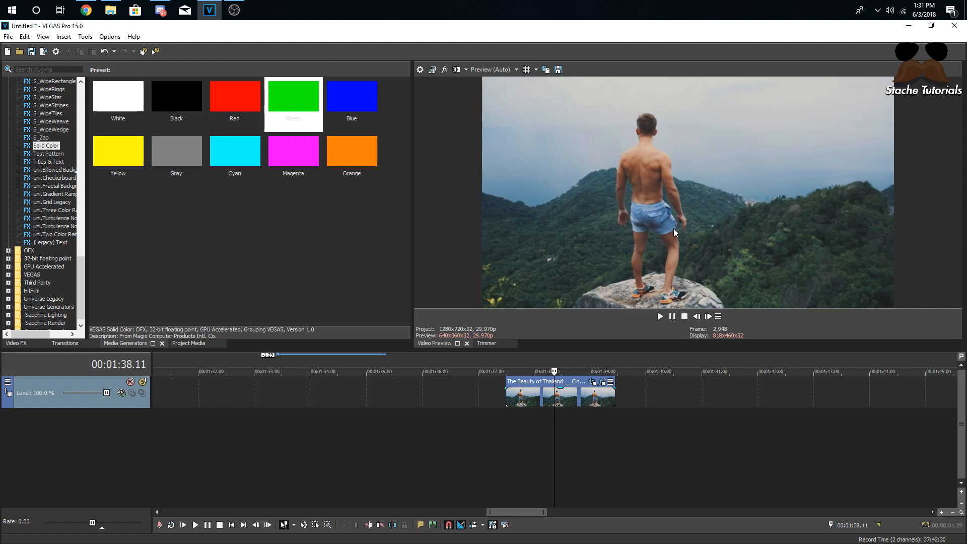
# - Enable the mask in the Thailand clip's Event Pan/Crop settings
pyautogui.click(538, 401)
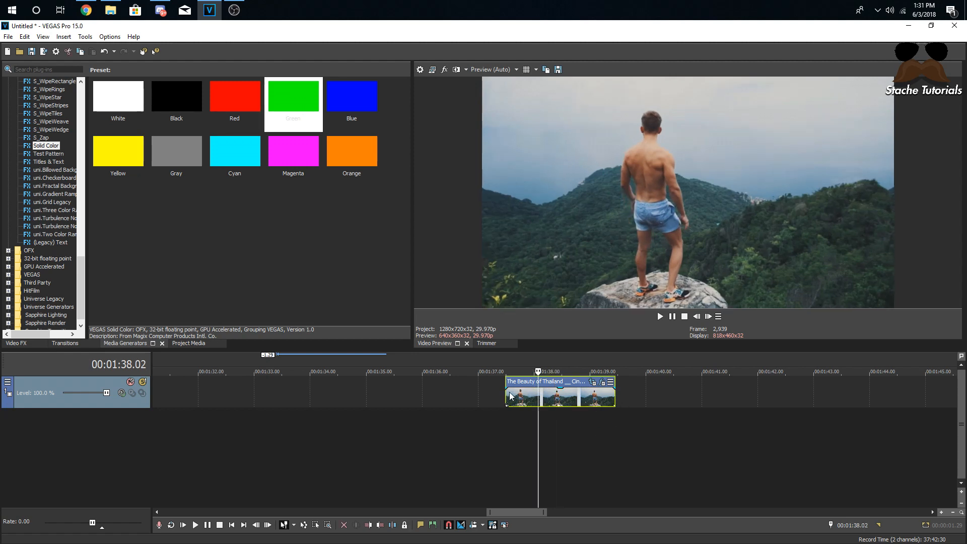
pyautogui.click(510, 396)
pyautogui.click(507, 404)
pyautogui.click(596, 383)
pyautogui.click(593, 382)
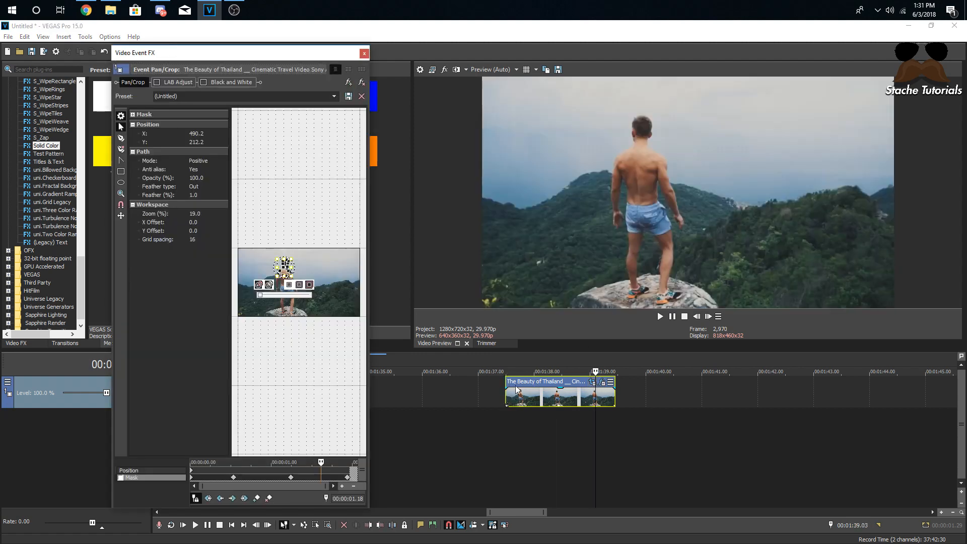
pyautogui.click(120, 477)
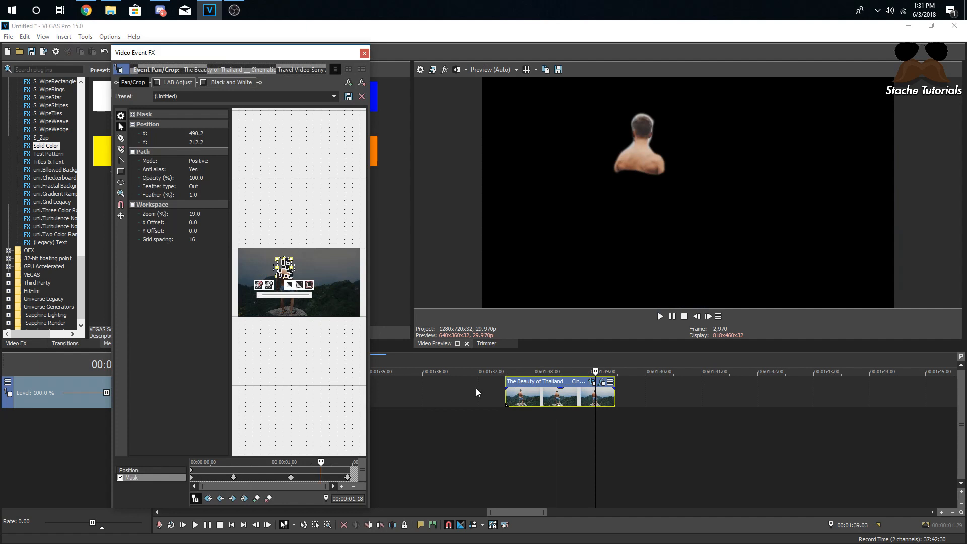
# - Play the masked Thailand clip from its start, then close its Pan/Crop settings
pyautogui.click(507, 398)
pyautogui.press('space')
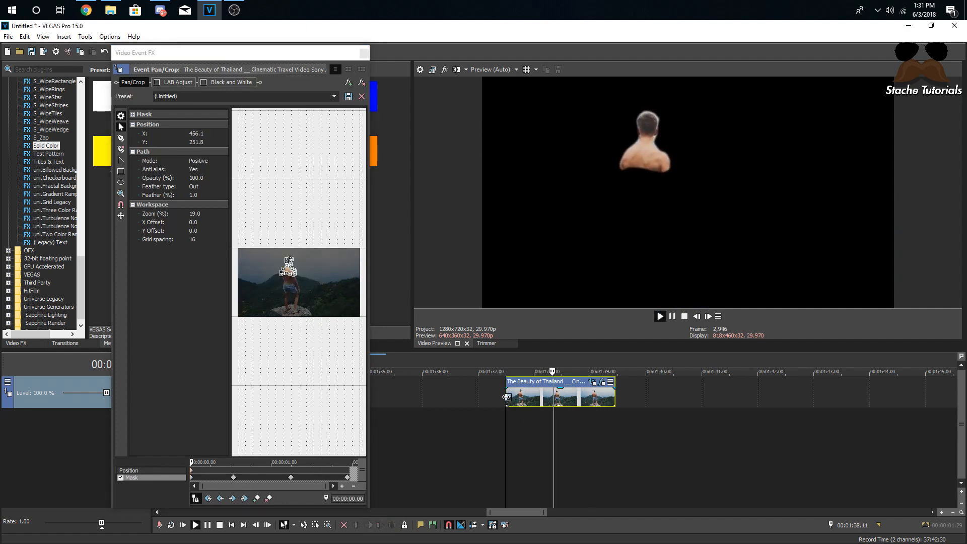
pyautogui.press('space')
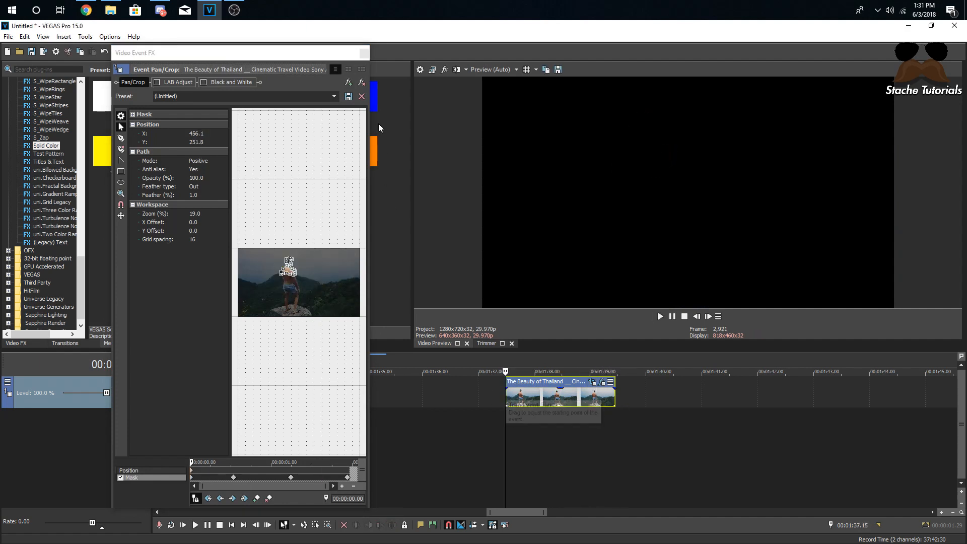
pyautogui.click(363, 53)
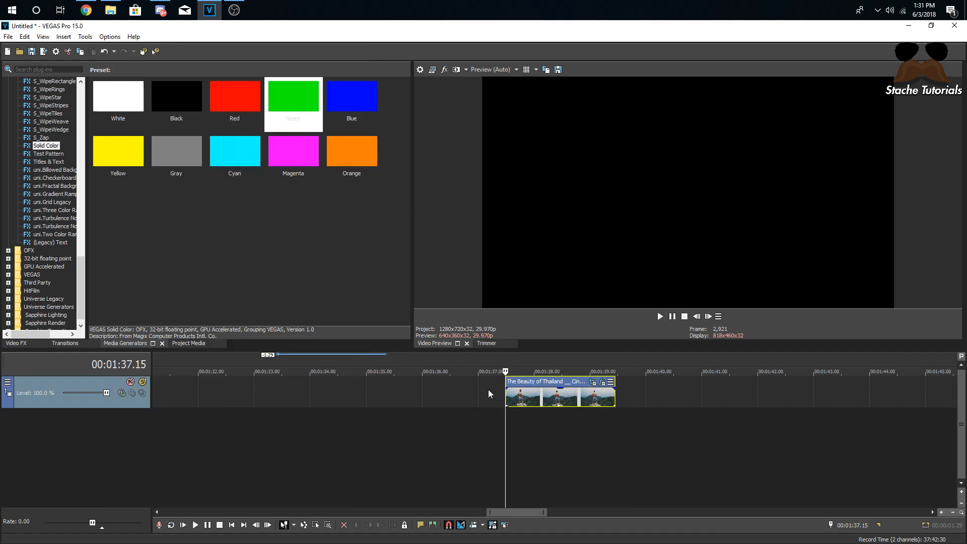
# - Delete the earlier black-and-white copy of the Thailand clip around 00:01:30 on the timeline
pyautogui.scroll(-3, 488, 395)
pyautogui.click(410, 400)
pyautogui.scroll(3, 415, 400)
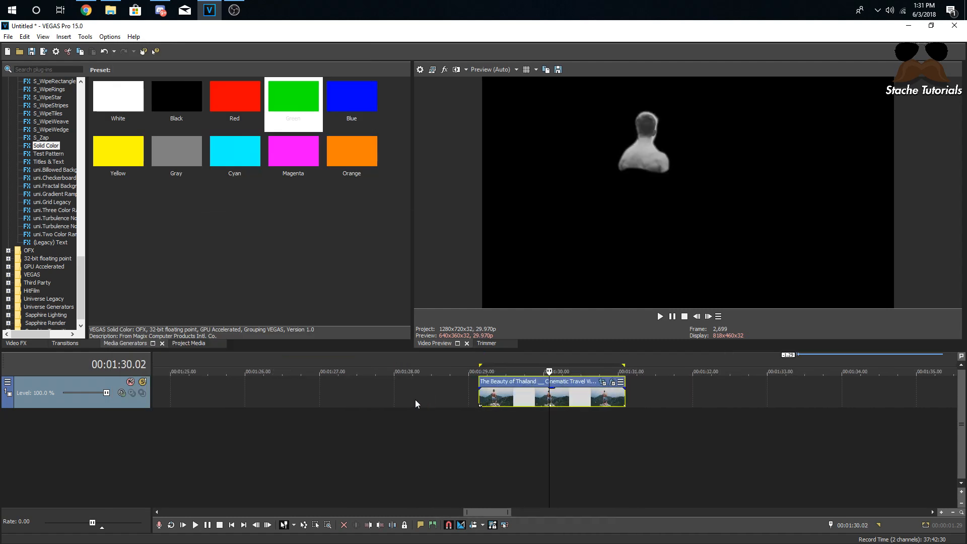
pyautogui.click(505, 401)
pyautogui.press('Delete')
# - Insert a new video track above the Thailand clip's track
pyautogui.scroll(-3, 835, 401)
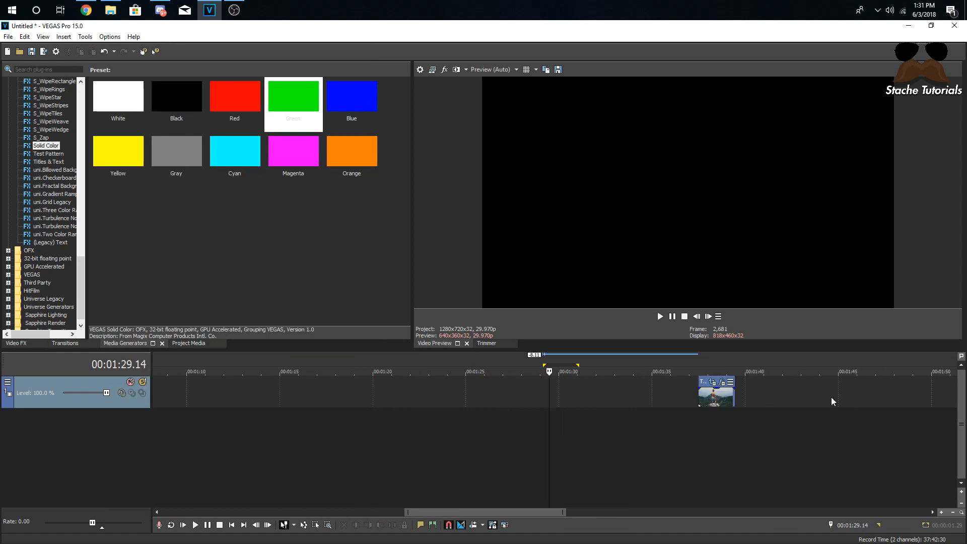
pyautogui.click(708, 396)
pyautogui.scroll(3, 695, 400)
pyautogui.rightClick(659, 398)
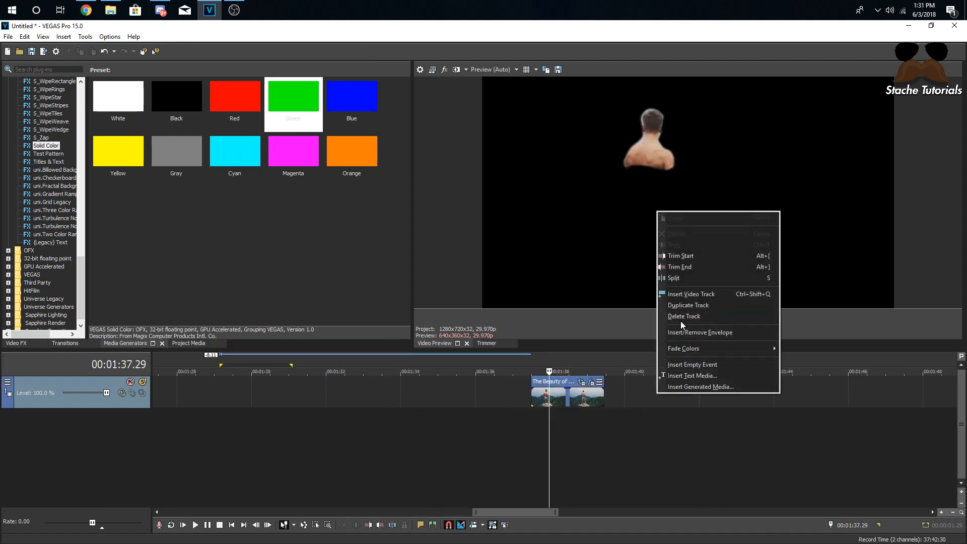
pyautogui.click(692, 298)
# - Copy the masked Thailand clip further along its own track so that the copy starts at about 00:02:10
pyautogui.scroll(-3, 544, 434)
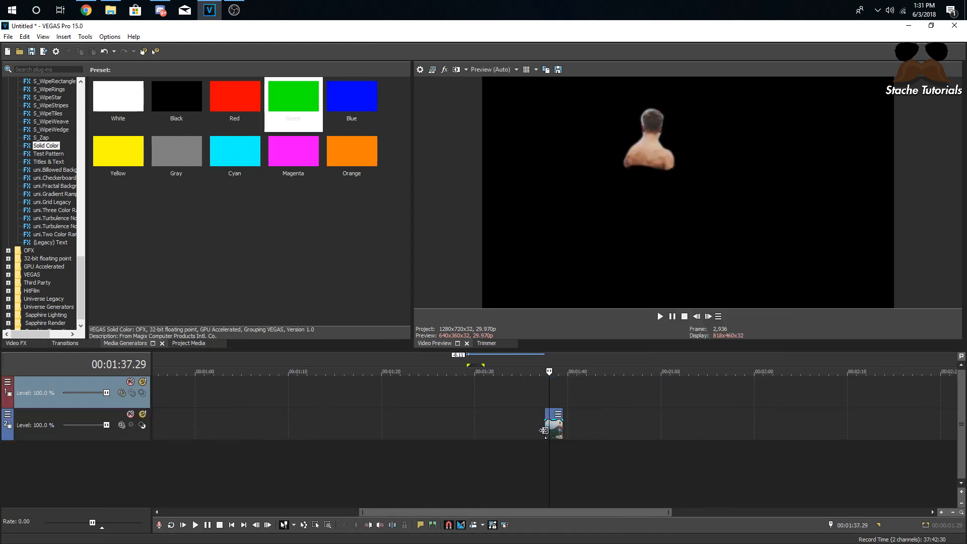
pyautogui.click(545, 432)
pyautogui.scroll(4, 584, 434)
pyautogui.moveTo(595, 436); pyautogui.dragTo(874, 422)
pyautogui.scroll(-4, 683, 438)
pyautogui.moveTo(606, 437); pyautogui.dragTo(862, 422)
pyautogui.click(857, 434)
pyautogui.scroll(4, 857, 434)
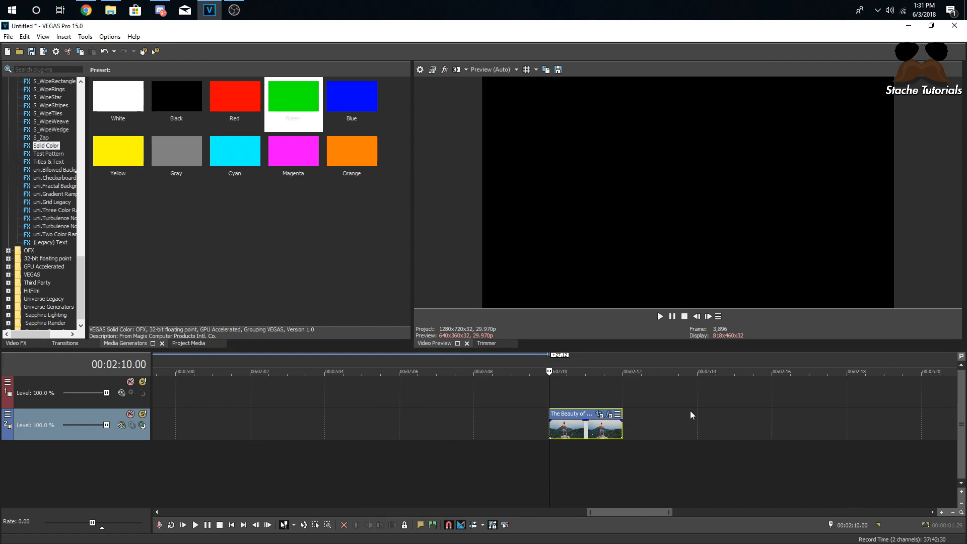
# - Turn off the mask in the Event Pan/Crop settings of the copied Thailand clip at 00:02:10
pyautogui.click(599, 414)
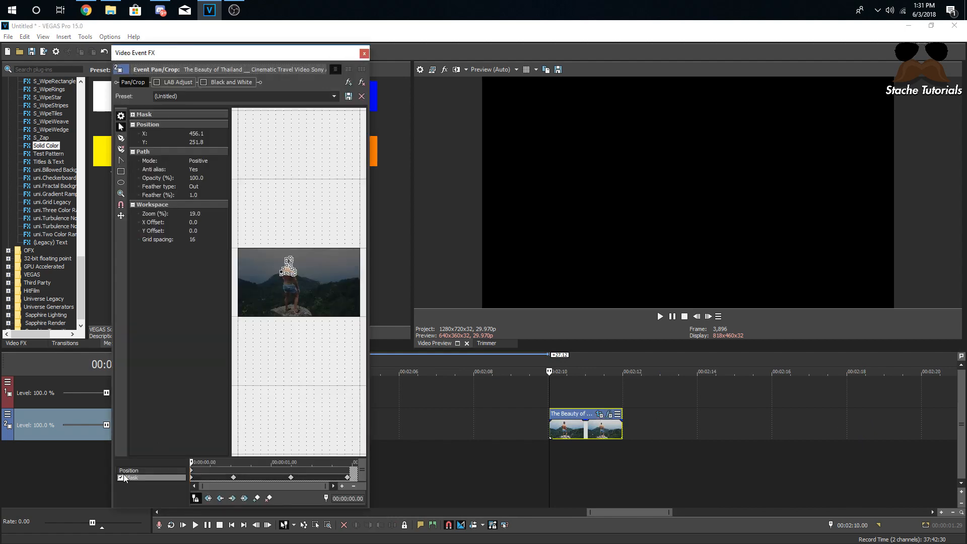
pyautogui.click(120, 478)
pyautogui.click(363, 54)
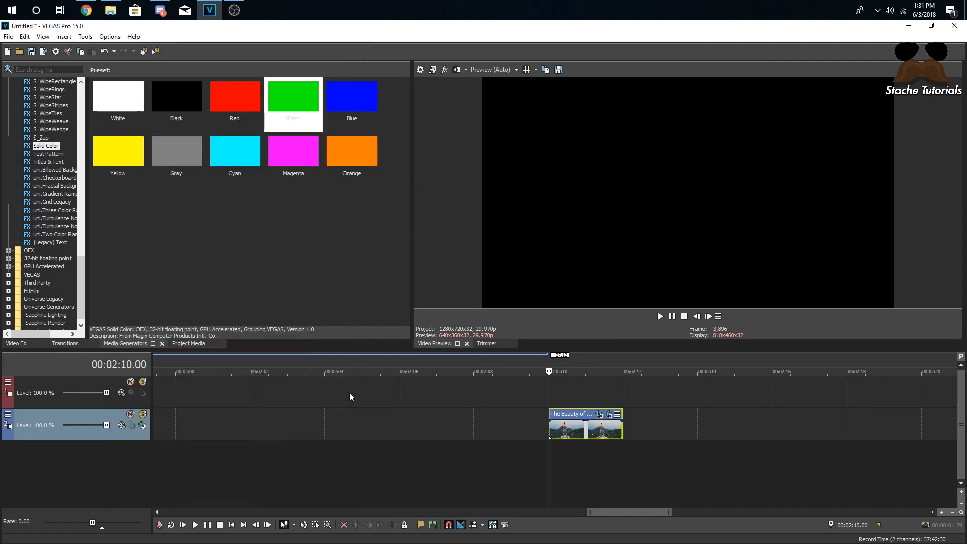
# - Add the Sky (2) video from File Explorer above the original masked clip and cut off the part beyond that clip's end
pyautogui.scroll(-4, 343, 403)
pyautogui.click(251, 434)
pyautogui.scroll(5, 250, 434)
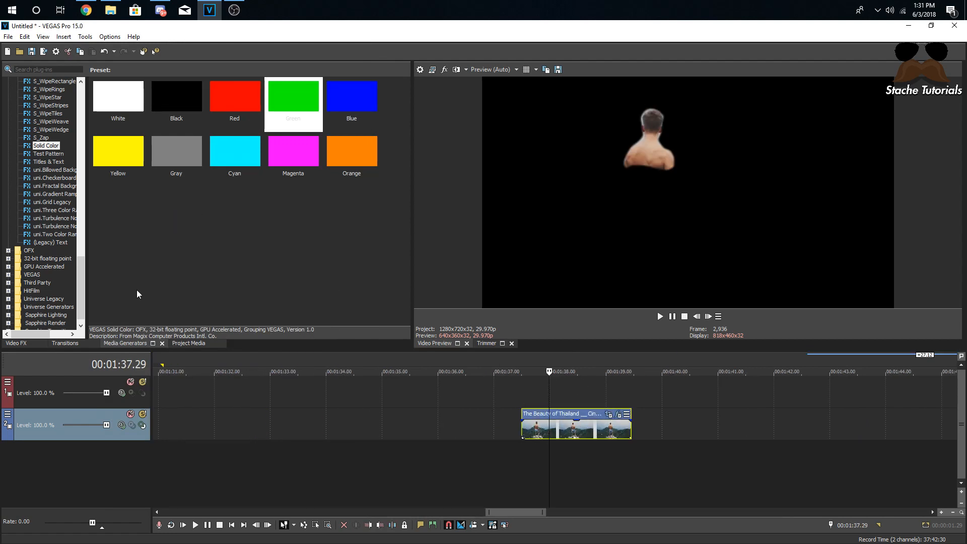
pyautogui.click(110, 10)
pyautogui.moveTo(427, 171); pyautogui.dragTo(524, 398)
pyautogui.click(632, 398)
pyautogui.rightClick(646, 397)
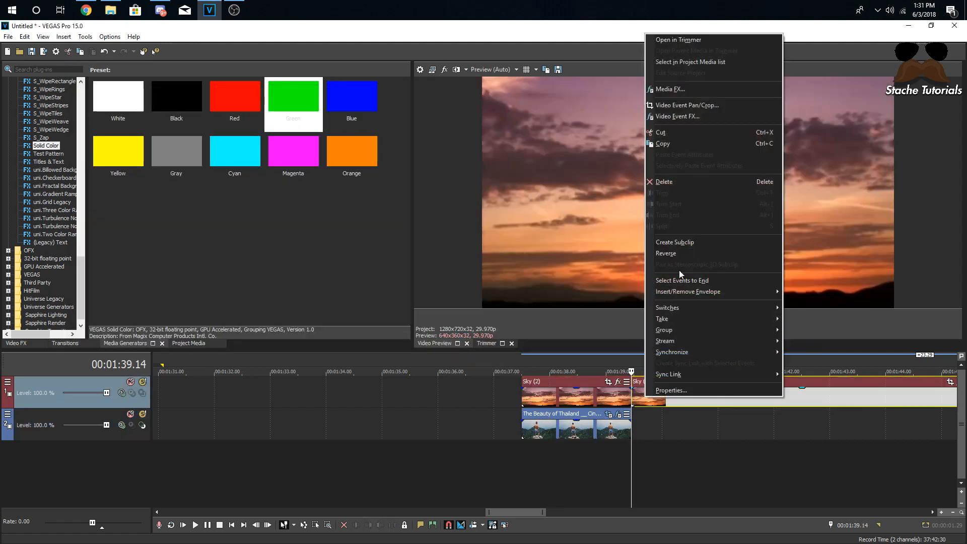
pyautogui.click(664, 182)
# - Play the stacked Sky (2) and Thailand clips from their start to check the sky footage
pyautogui.scroll(-3, 499, 399)
pyautogui.click(498, 399)
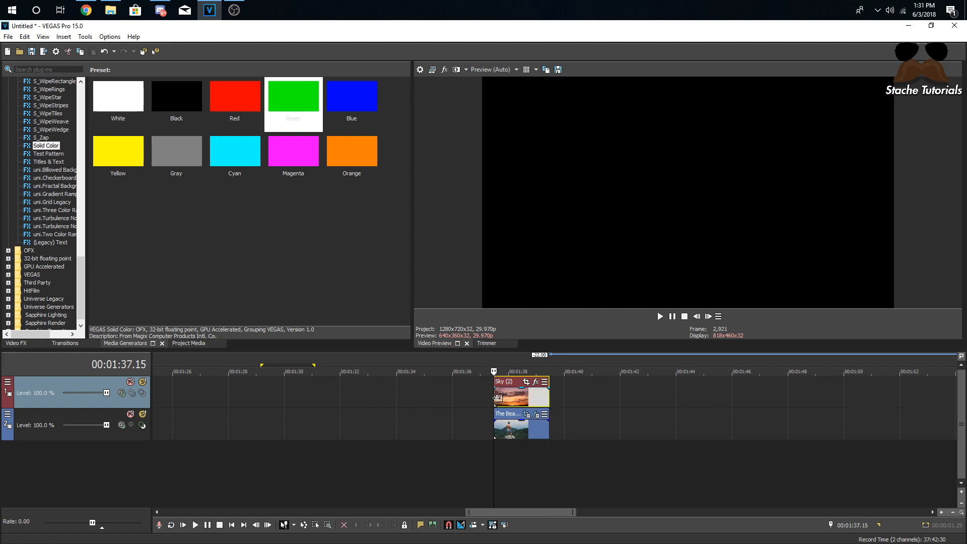
pyautogui.press('space')
pyautogui.press('space')
pyautogui.scroll(3, 509, 400)
pyautogui.click(571, 397)
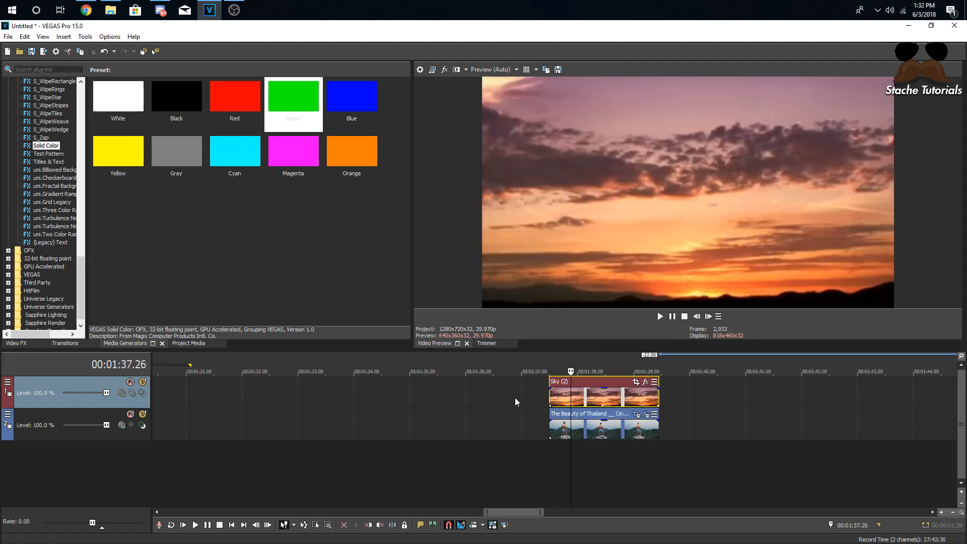
# - Apply the 100% Black and White effect to the masked Thailand clip and leave the sky track unmuted
pyautogui.click(555, 426)
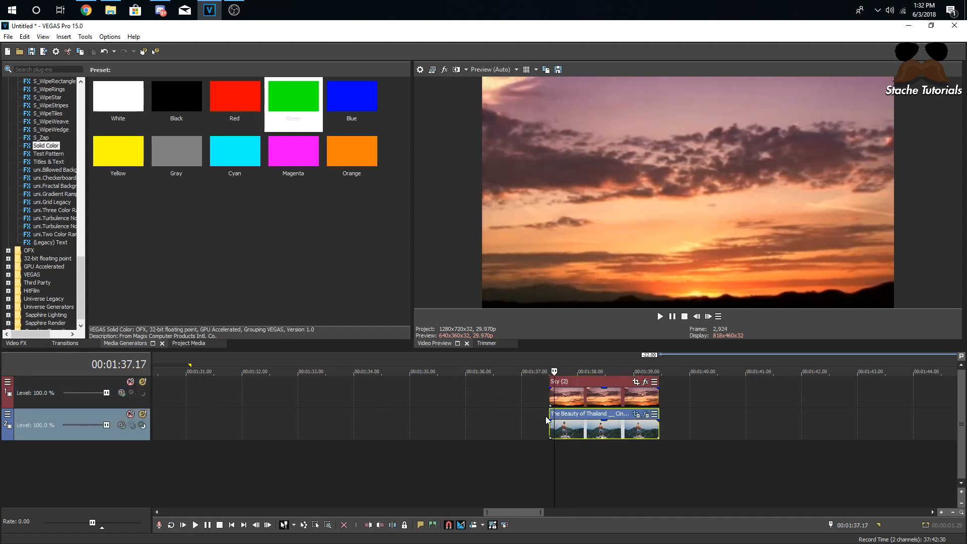
pyautogui.click(13, 343)
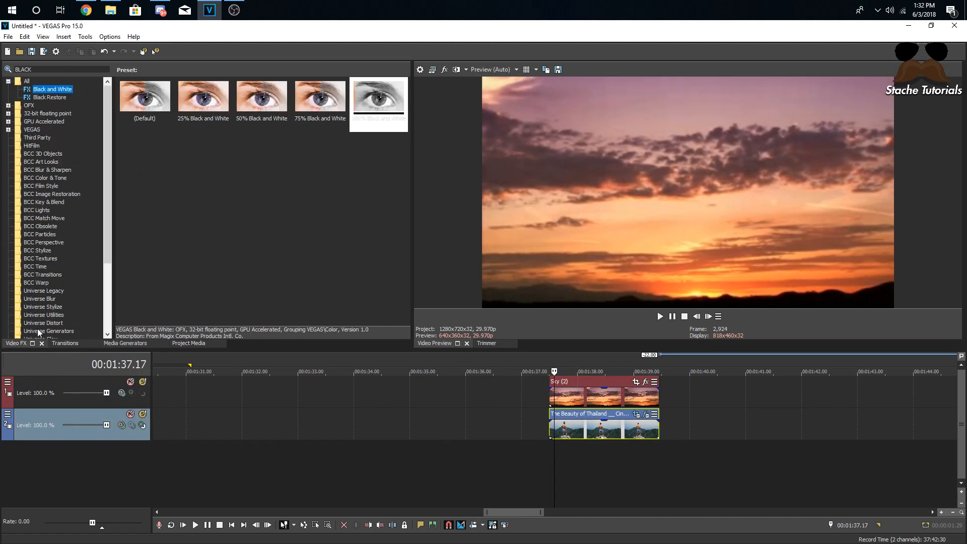
pyautogui.moveTo(375, 101); pyautogui.dragTo(588, 438)
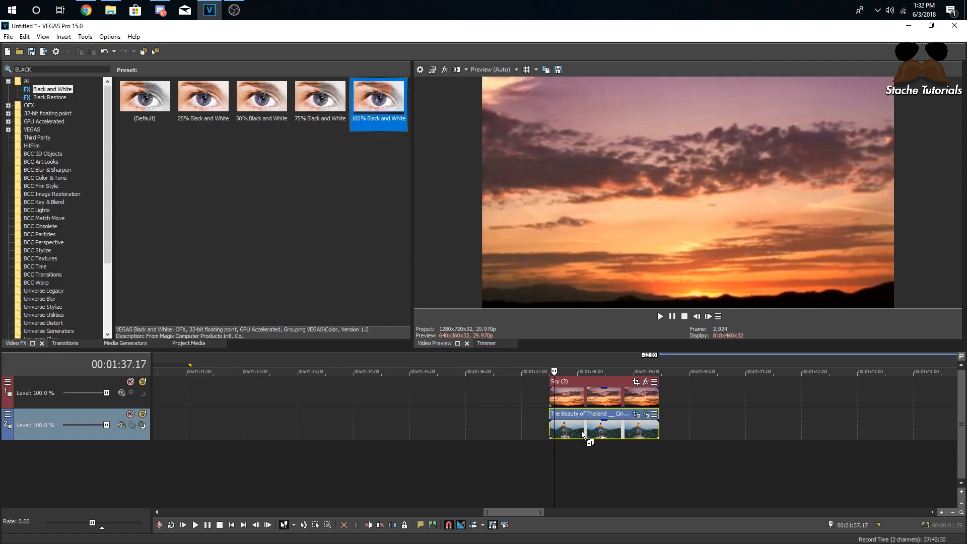
pyautogui.click(366, 54)
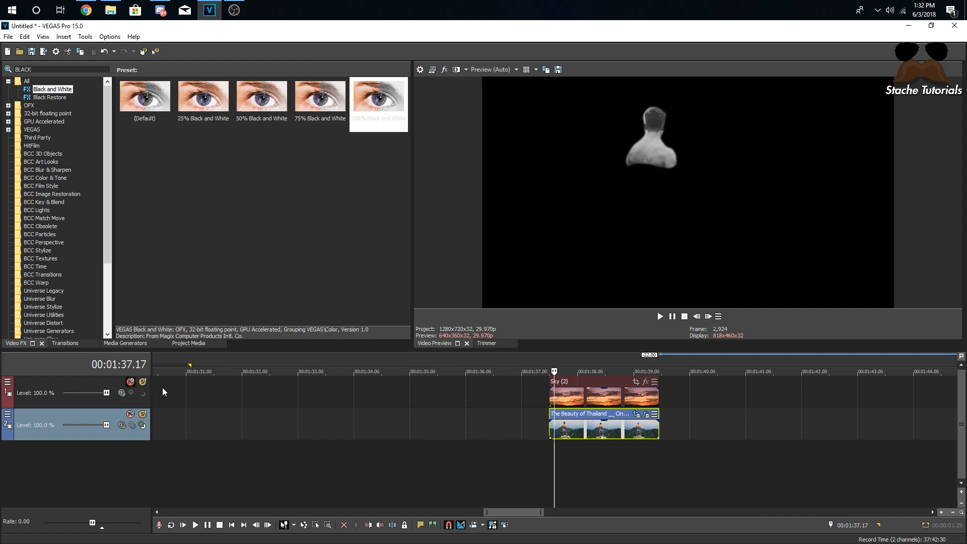
pyautogui.click(132, 384)
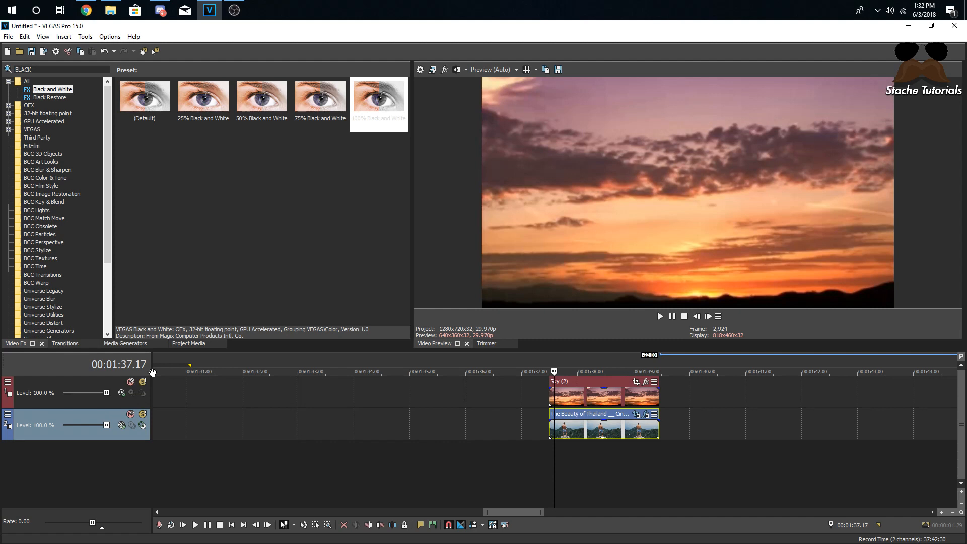
# - Set the sky track's compositing mode to Overlay and lower the Sky (2) event's opacity to about 65%
pyautogui.click(124, 395)
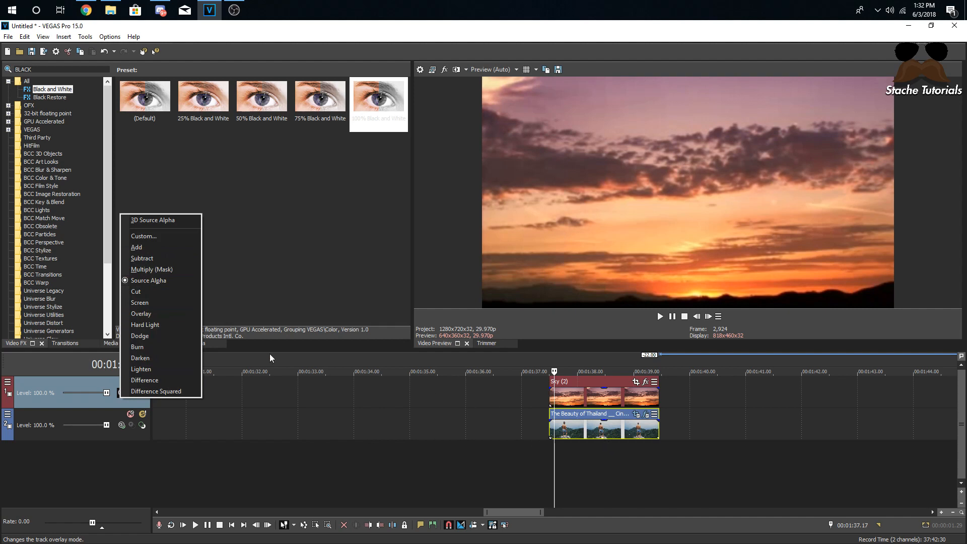
pyautogui.click(143, 317)
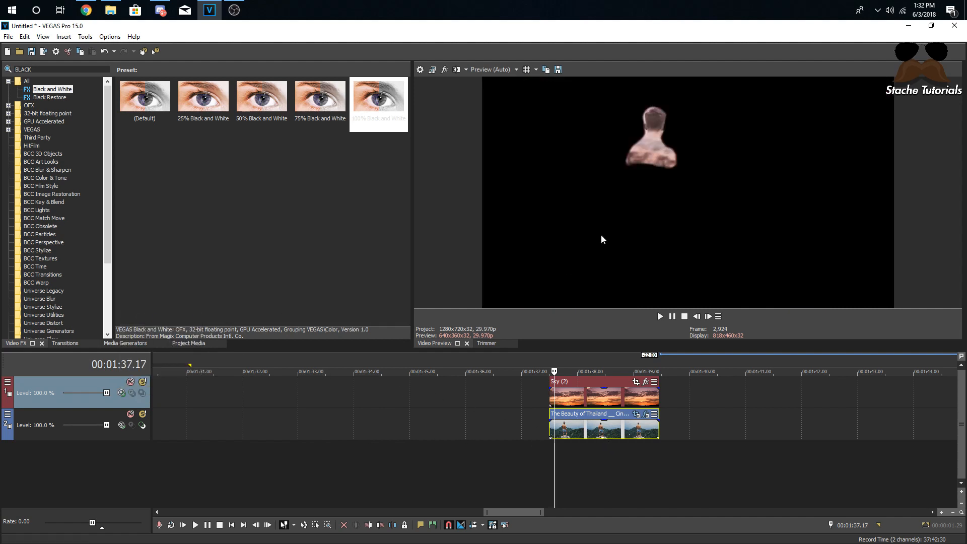
pyautogui.moveTo(604, 391); pyautogui.dragTo(606, 399)
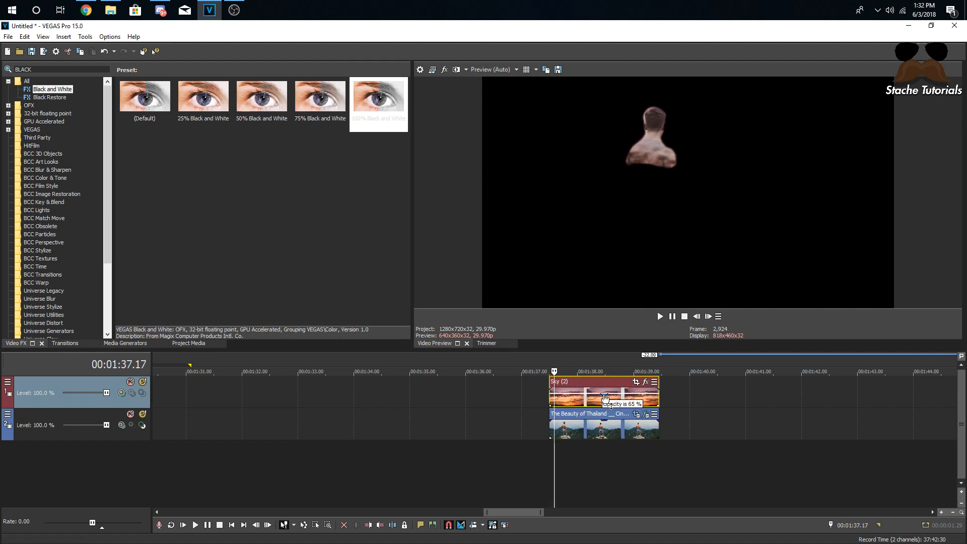
pyautogui.press('space')
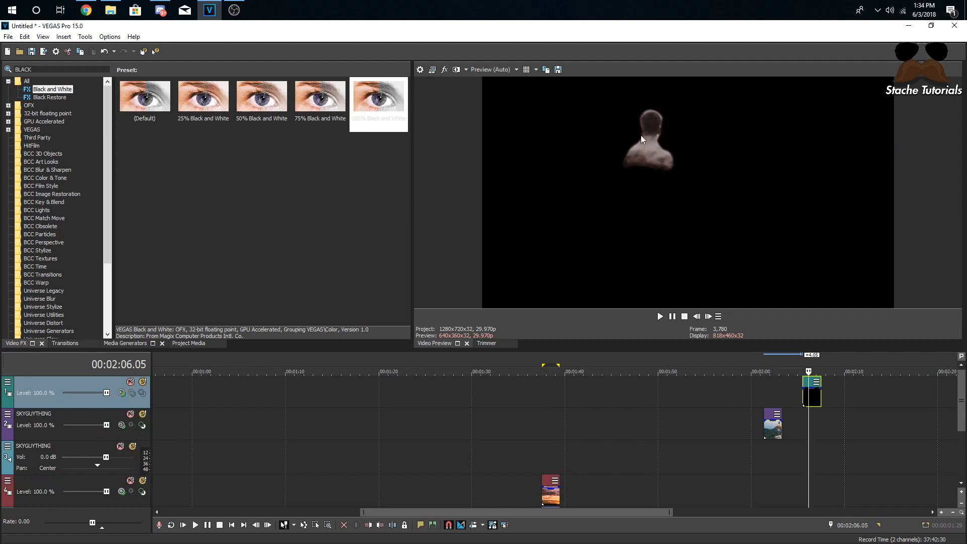
# - Delete the masked clip on black at about 00:02:06 on the uppermost track
pyautogui.moveTo(962, 413); pyautogui.dragTo(962, 442)
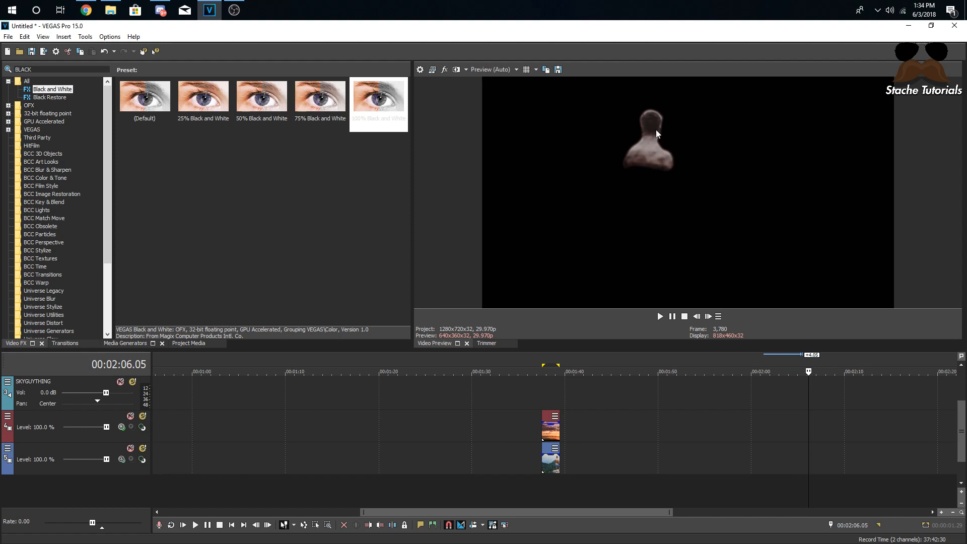
pyautogui.click(957, 432)
pyautogui.moveTo(964, 432)
pyautogui.mouseDown()
pyautogui.moveTo(963, 401)
pyautogui.moveTo(962, 442)
pyautogui.mouseUp()
pyautogui.click(815, 399)
pyautogui.press('Delete')
# - Add a Green Solid Color event on a new track beneath the Thailand clip, aligned with the clip's start
pyautogui.click(550, 395)
pyautogui.scroll(5, 552, 395)
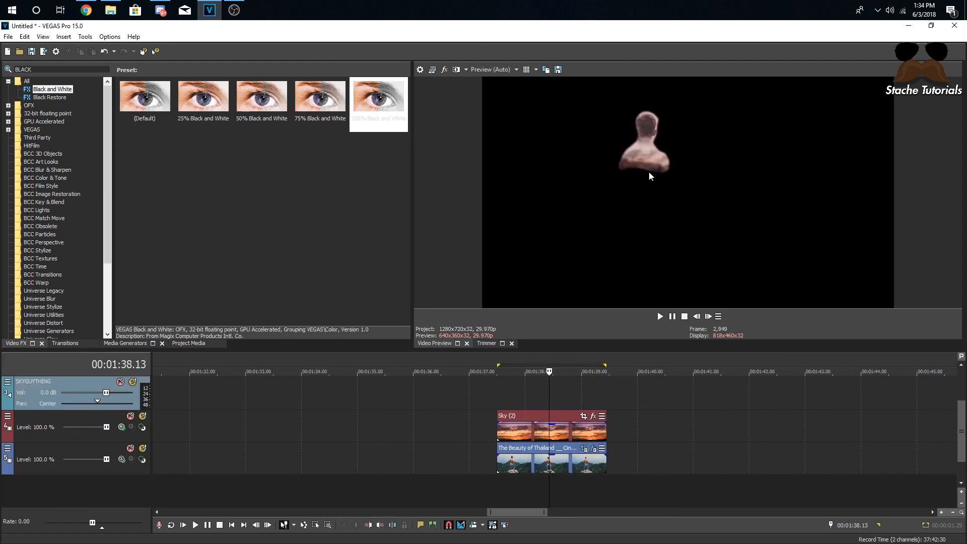
pyautogui.click(120, 344)
pyautogui.moveTo(302, 121); pyautogui.dragTo(607, 486)
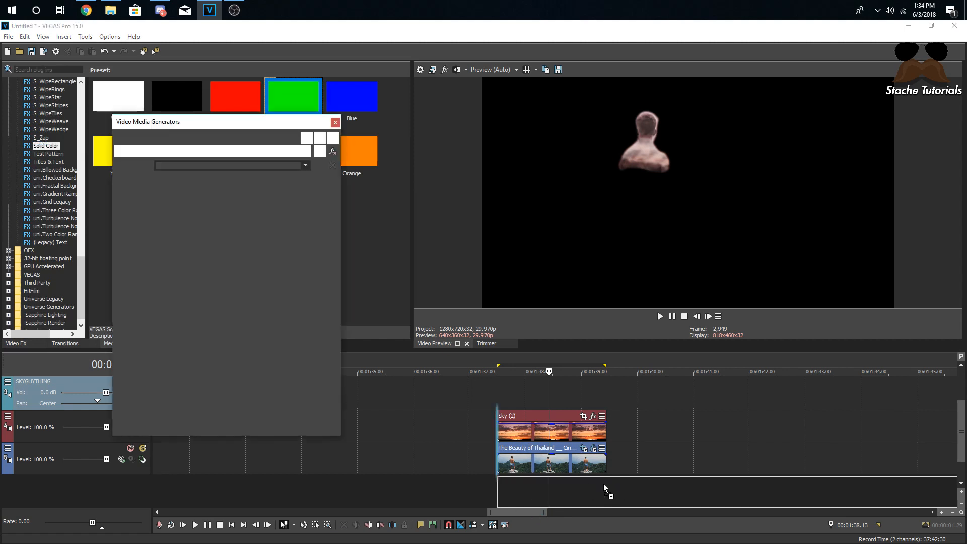
# - Split the green solid color at the end of the sky and Thailand clips and delete the excess
pyautogui.click(608, 492)
pyautogui.press('s')
pyautogui.click(607, 491)
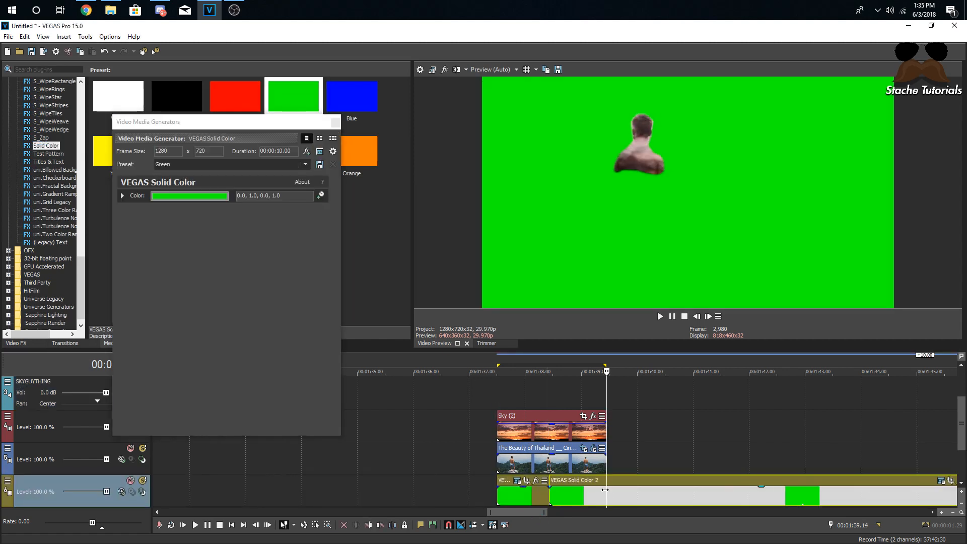
pyautogui.press('s')
pyautogui.click(625, 492)
pyautogui.press('Delete')
# - Play the composite over the green background from its start, then close the solid color's generator settings
pyautogui.click(494, 396)
pyautogui.press('space')
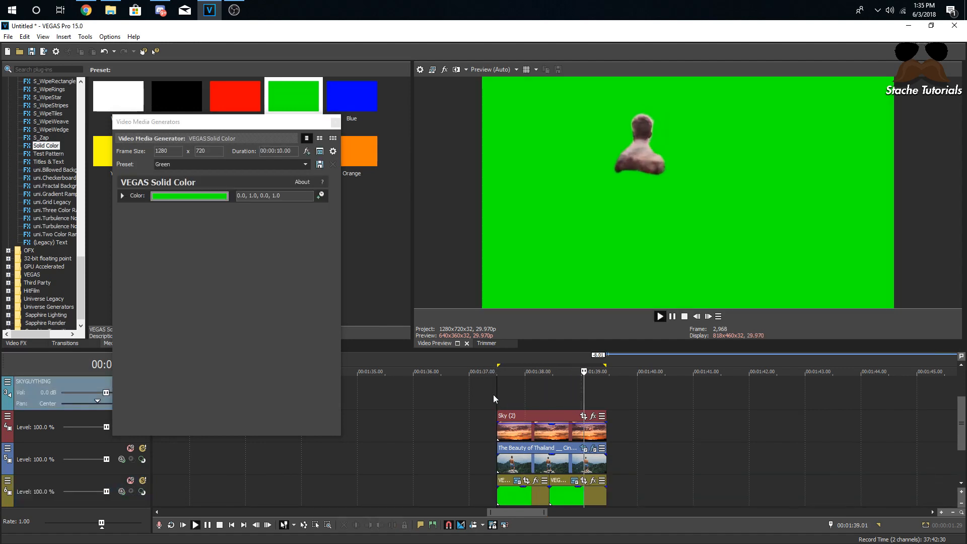
pyautogui.press('space')
pyautogui.click(335, 123)
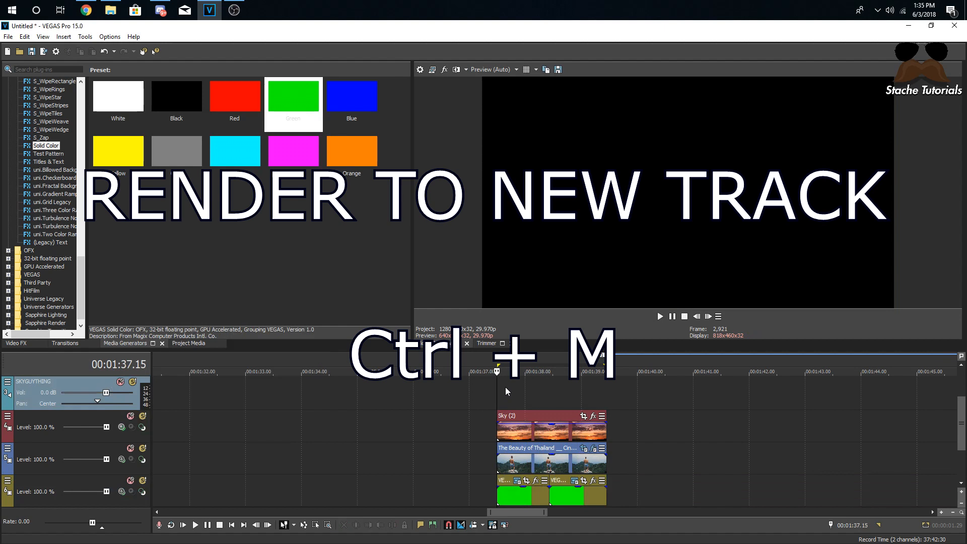
# - Render the green-screen composite to a new track as SKYGUYGREEN and move the rendered clip to start at about 00:01:41
pyautogui.hotkey('ctrl', 'm')
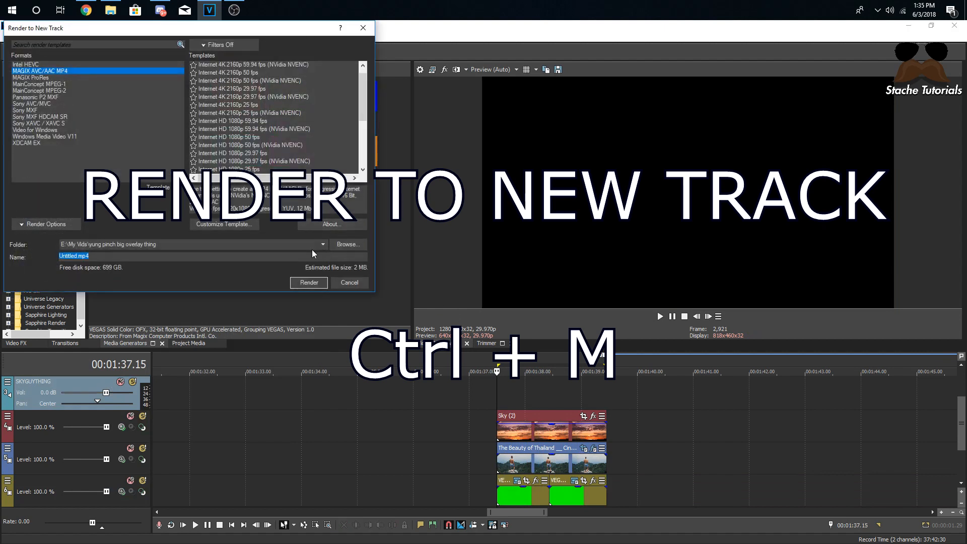
pyautogui.write('SJYGUYGREEN')
pyautogui.press('Return')
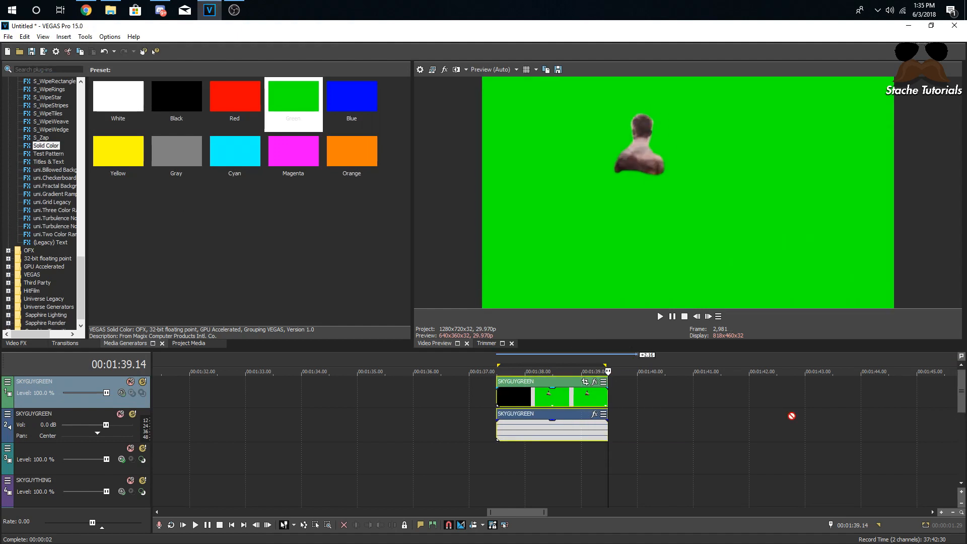
pyautogui.moveTo(566, 389); pyautogui.dragTo(791, 389)
pyautogui.click(777, 389)
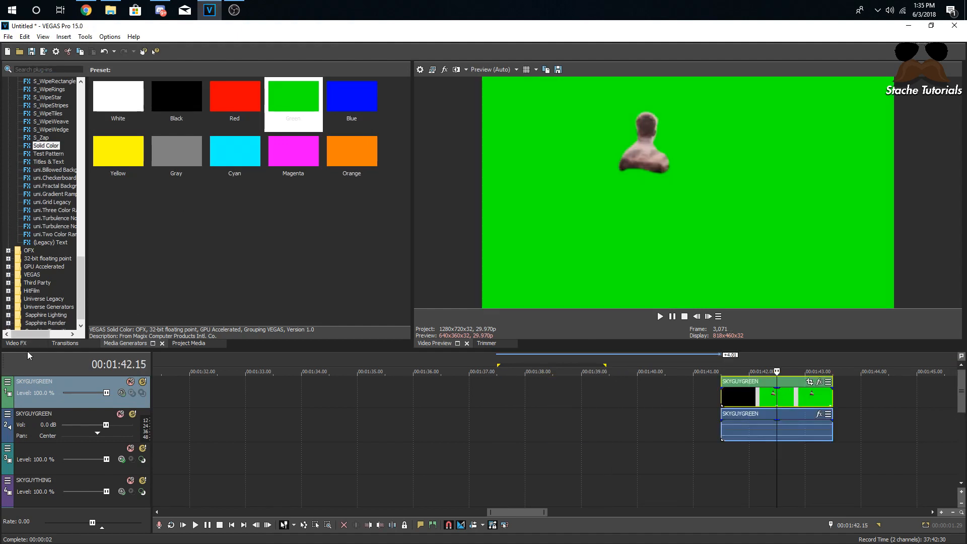
# - Search the video effects for "CHROMA"
pyautogui.click(20, 344)
pyautogui.click(51, 69)
pyautogui.write('CHO')
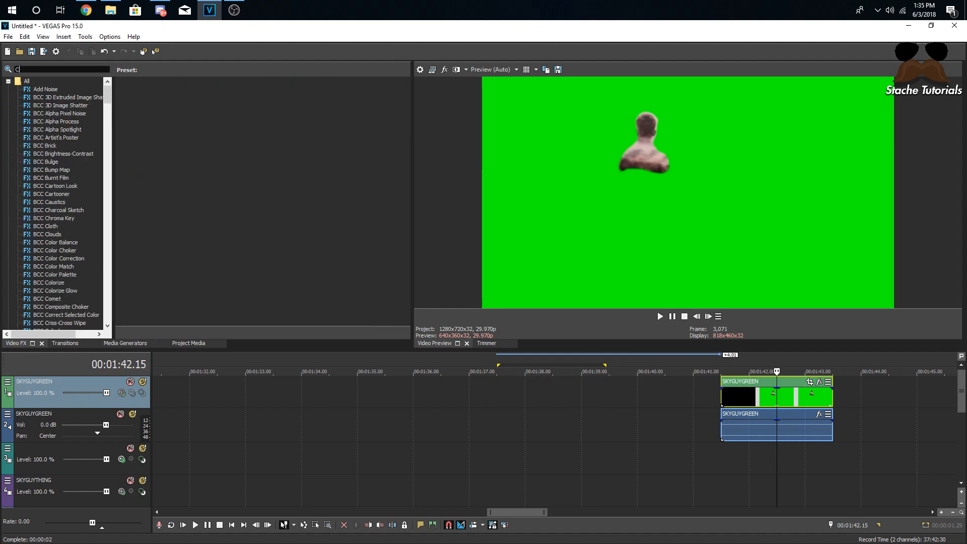
pyautogui.write('RM')
pyautogui.press('BackSpace')
pyautogui.press('BackSpace')
pyautogui.press('BackSpace')
pyautogui.write('ROMA')
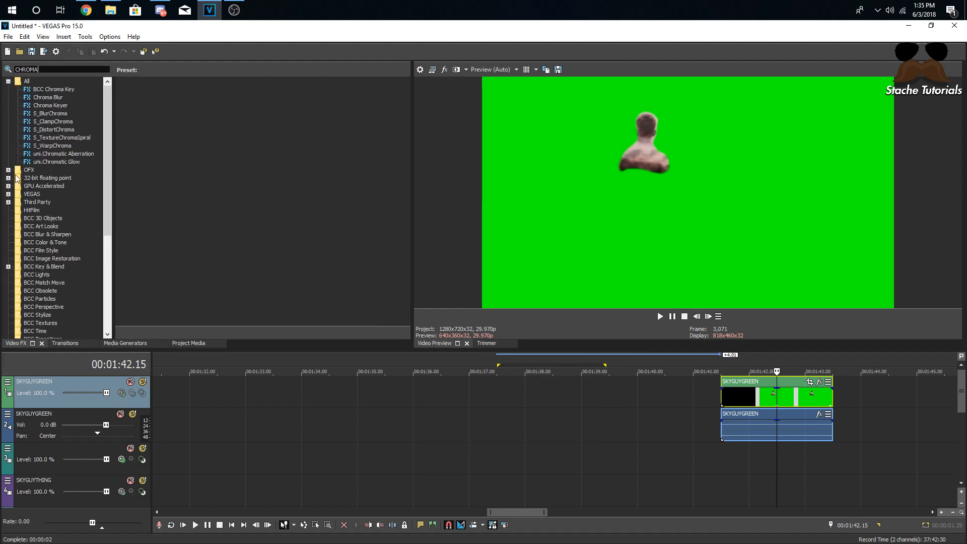
# - Apply the Chroma Keyer's Pure Green Screen preset to the SKYGUYGREEN clip with a low threshold of 0.116
pyautogui.click(50, 105)
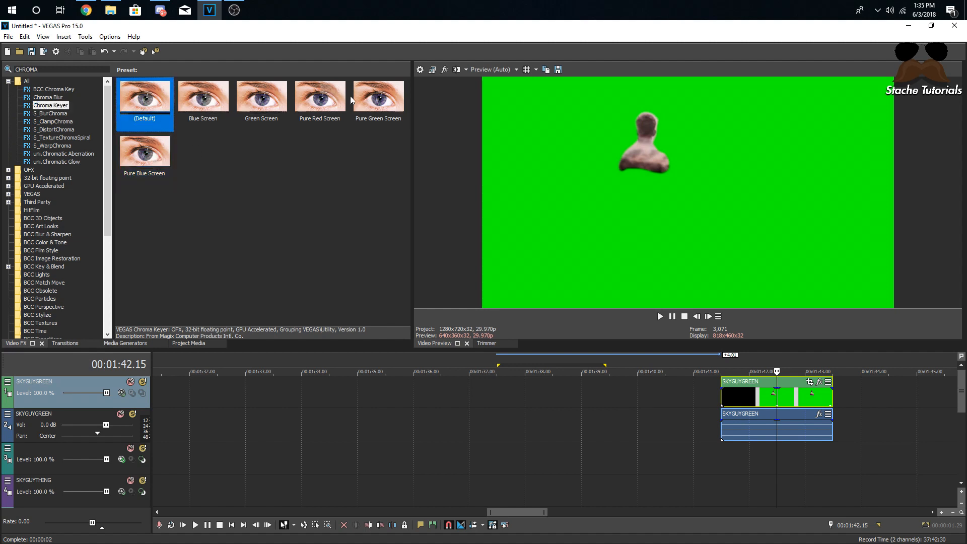
pyautogui.moveTo(378, 99); pyautogui.dragTo(755, 402)
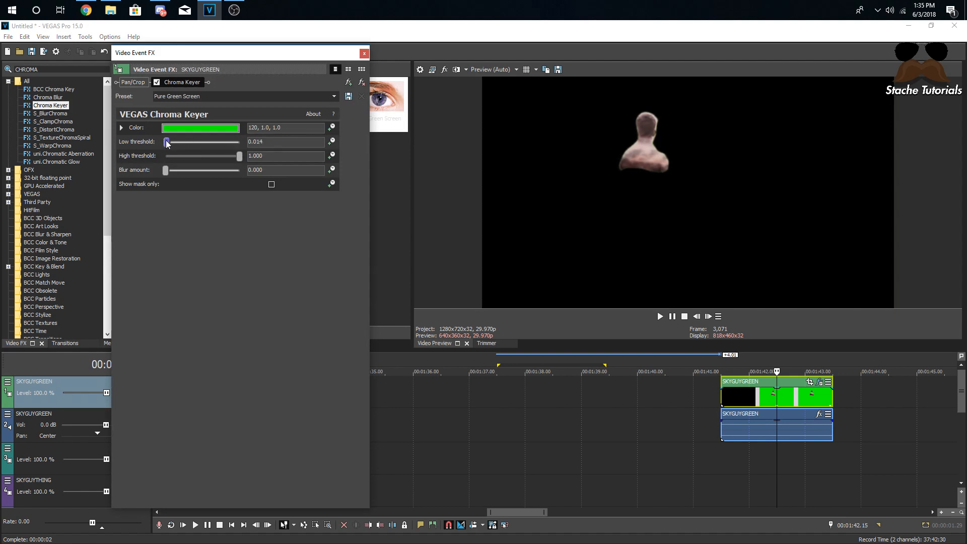
pyautogui.click(364, 53)
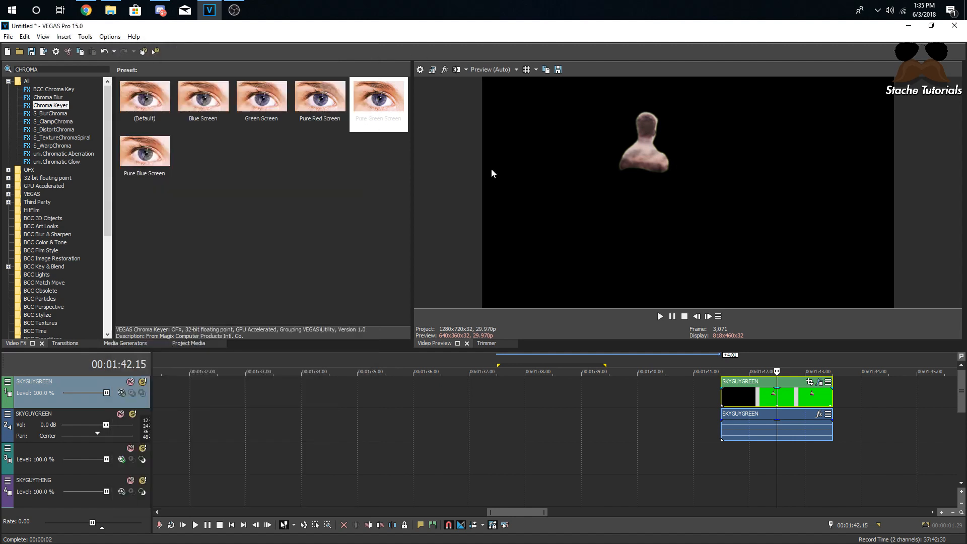
# - Move the keyed SKYGUYGREEN clip to line up above the original Thailand clip at about 00:02:01 and play the composite
pyautogui.press('space')
pyautogui.scroll(-3, 760, 419)
pyautogui.press('space')
pyautogui.click(542, 396)
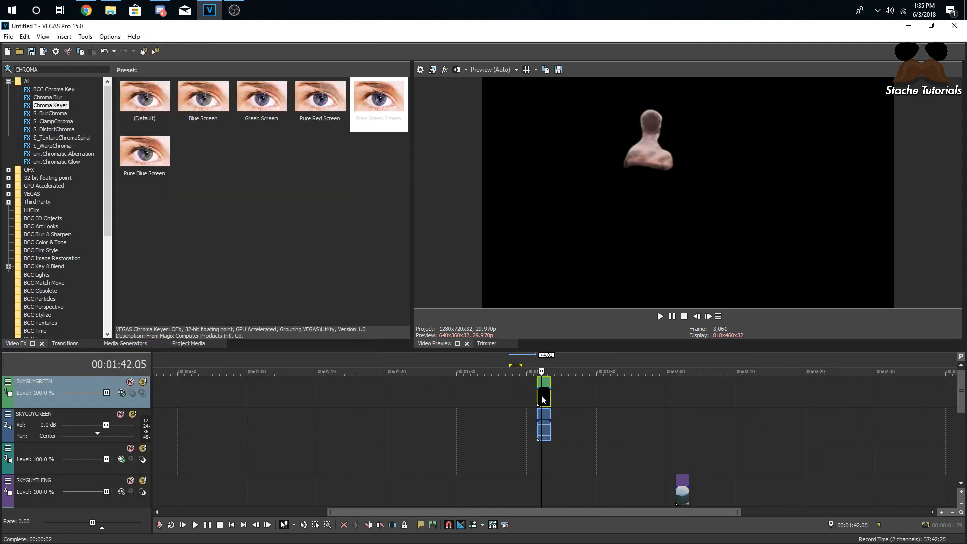
pyautogui.moveTo(538, 403); pyautogui.dragTo(682, 404)
pyautogui.click(683, 403)
pyautogui.scroll(4, 682, 402)
pyautogui.press('space')
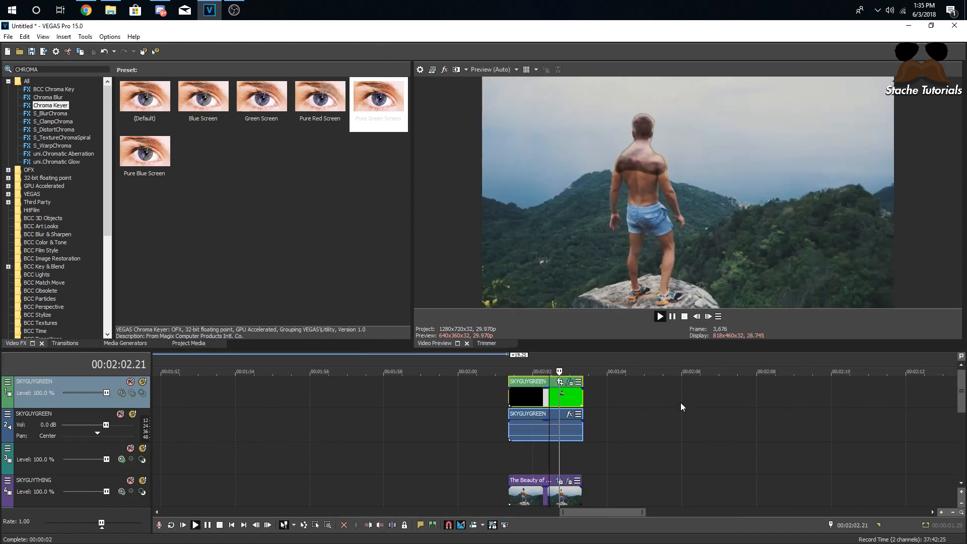
pyautogui.press('space')
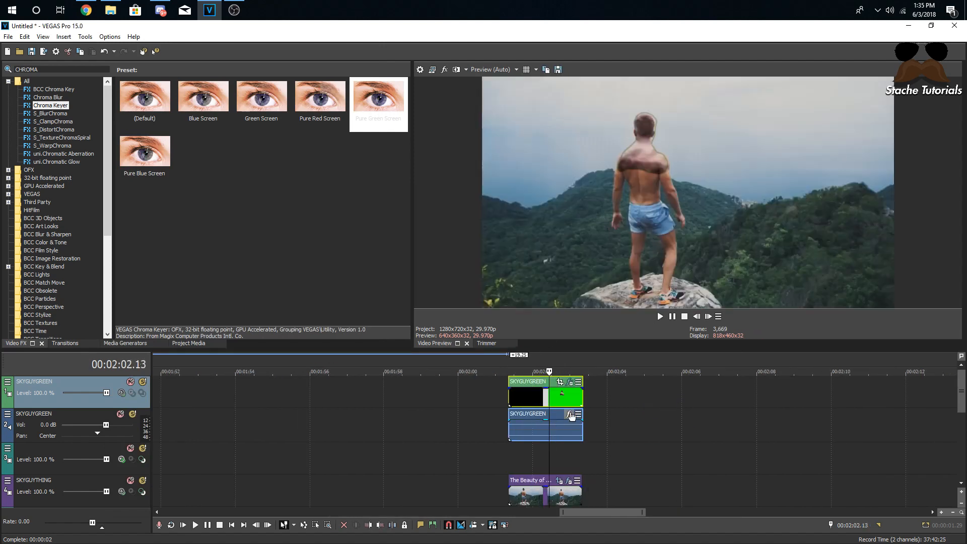
pyautogui.click(570, 383)
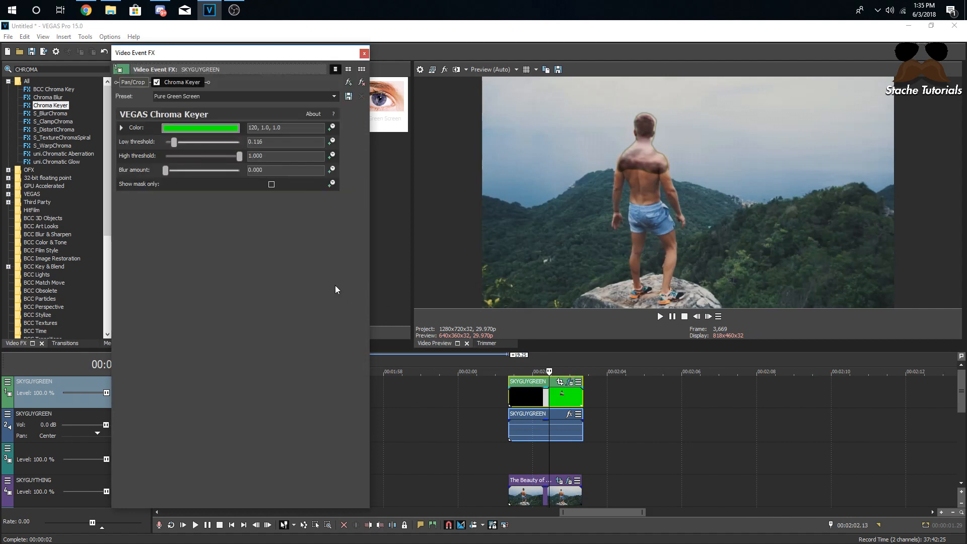
pyautogui.click(364, 54)
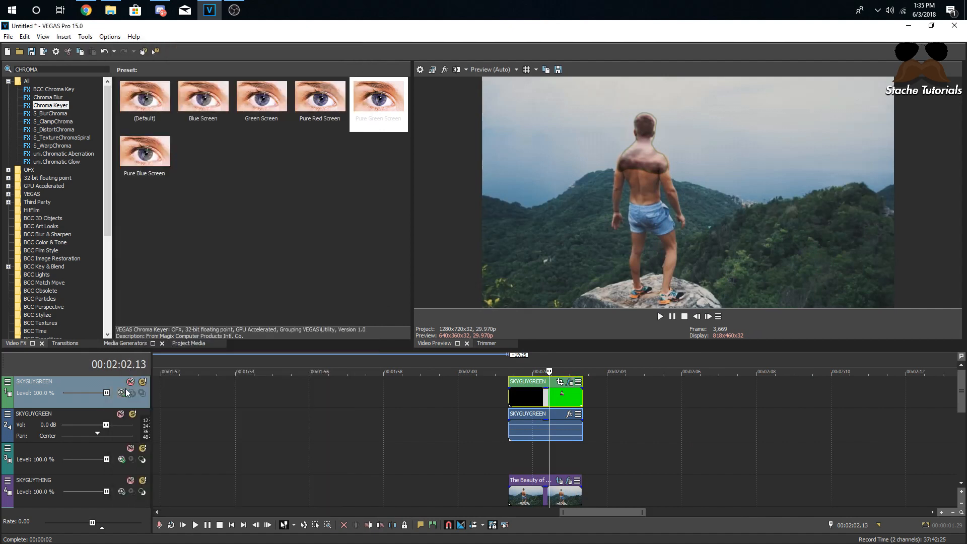
pyautogui.click(126, 393)
# - Try a white key color in the SKYGUYGREEN clip's Chroma Keyer, restore pure green, and set the low threshold to 1.000
pyautogui.click(570, 381)
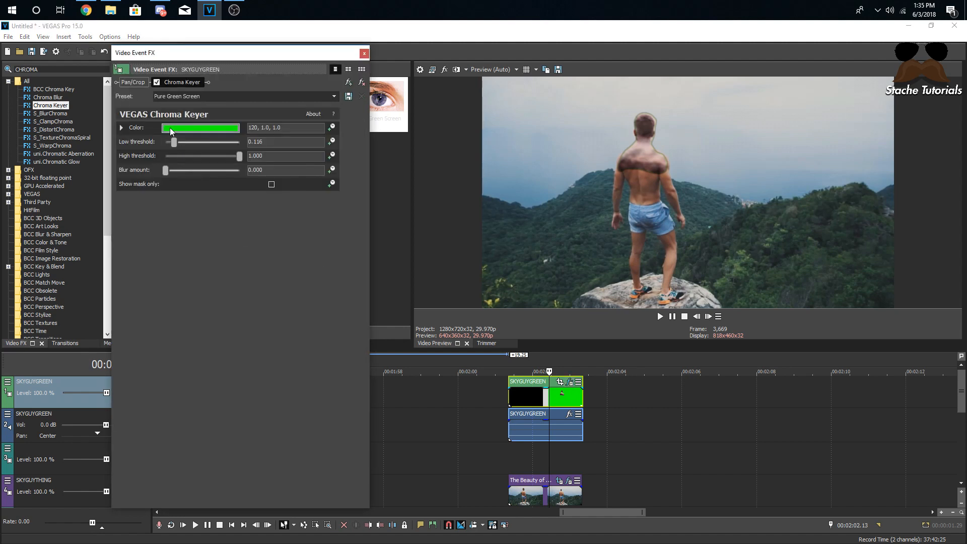
pyautogui.click(173, 130)
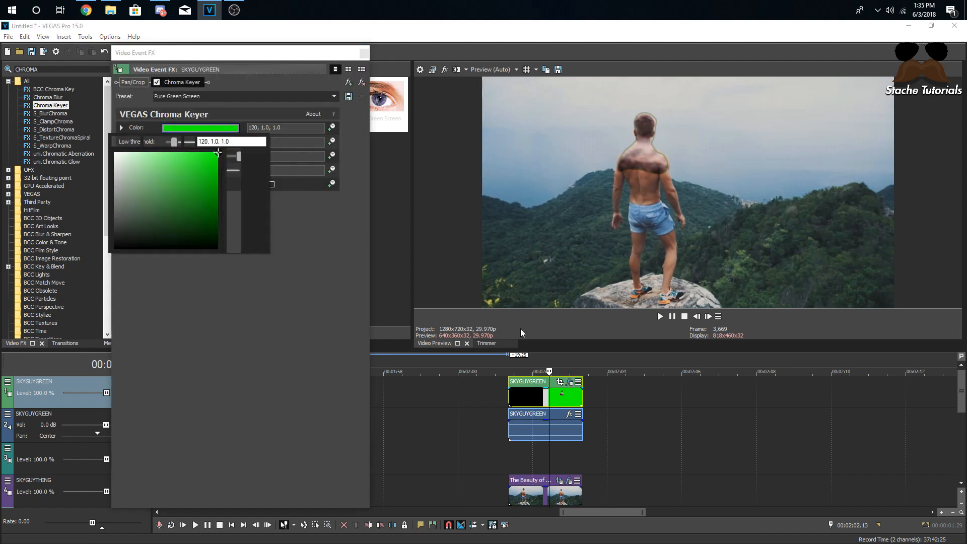
pyautogui.moveTo(215, 159)
pyautogui.mouseDown()
pyautogui.moveTo(217, 186)
pyautogui.moveTo(175, 147)
pyautogui.moveTo(112, 141)
pyautogui.moveTo(162, 132)
pyautogui.moveTo(99, 133)
pyautogui.mouseUp()
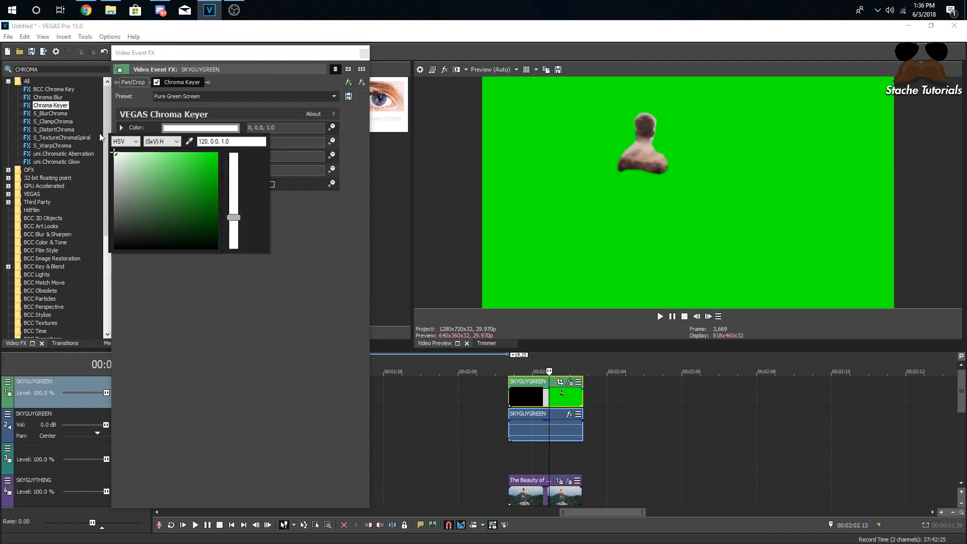
pyautogui.click(653, 235)
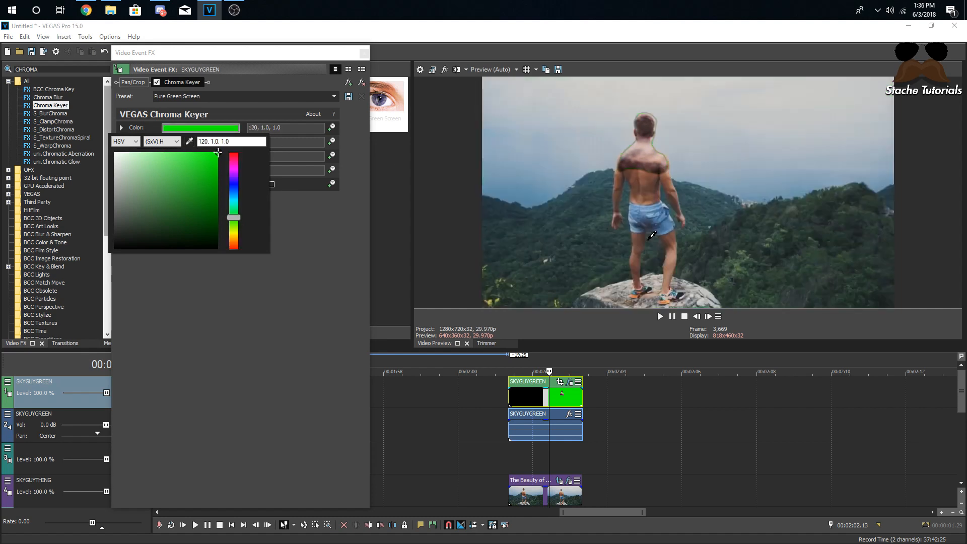
pyautogui.click(238, 62)
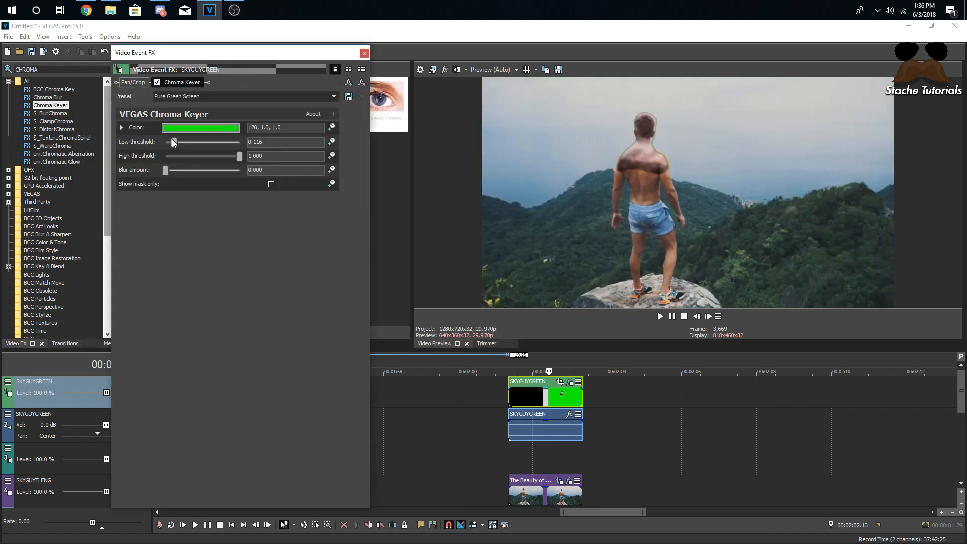
pyautogui.moveTo(192, 142); pyautogui.dragTo(221, 143)
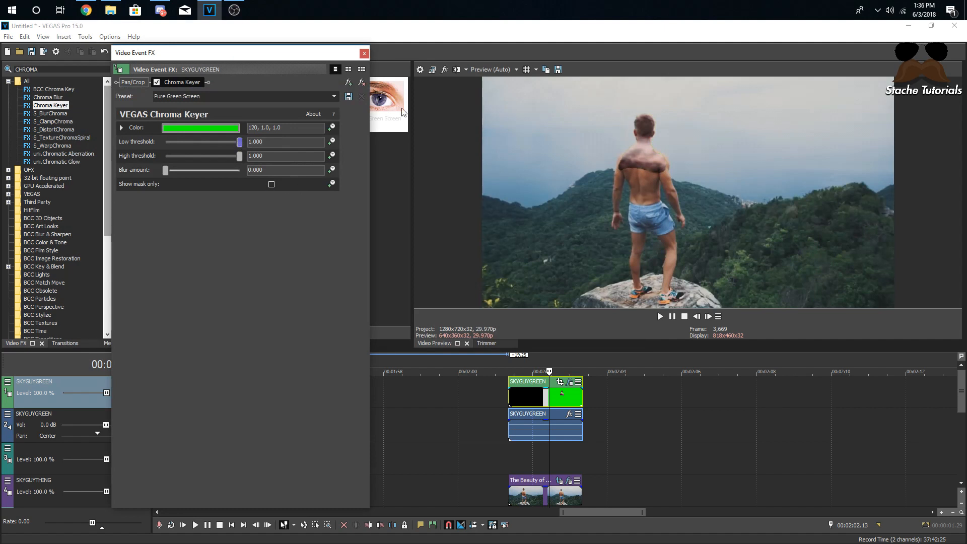
pyautogui.moveTo(168, 168)
pyautogui.mouseDown()
pyautogui.moveTo(183, 168)
pyautogui.moveTo(166, 167)
pyautogui.mouseUp()
pyautogui.click(364, 53)
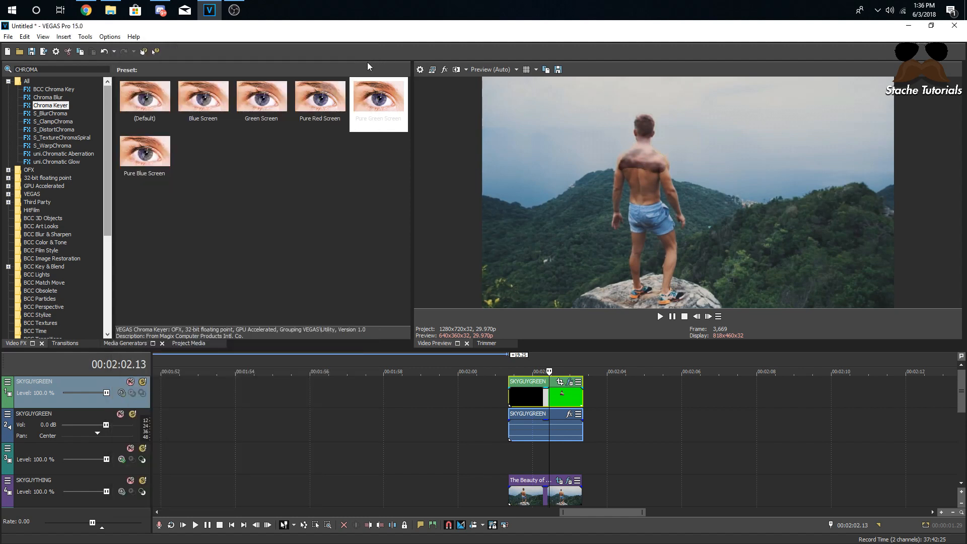
# - Delete the SKYGUYGREEN clip's audio event, keeping its video event
pyautogui.click(515, 423)
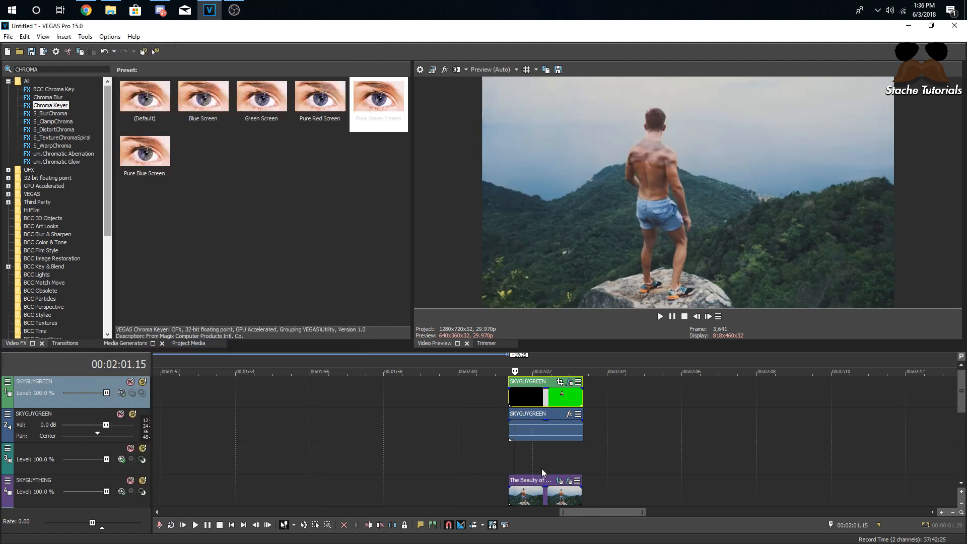
pyautogui.rightClick(532, 429)
pyautogui.click(550, 230)
pyautogui.moveTo(522, 395); pyautogui.dragTo(556, 397)
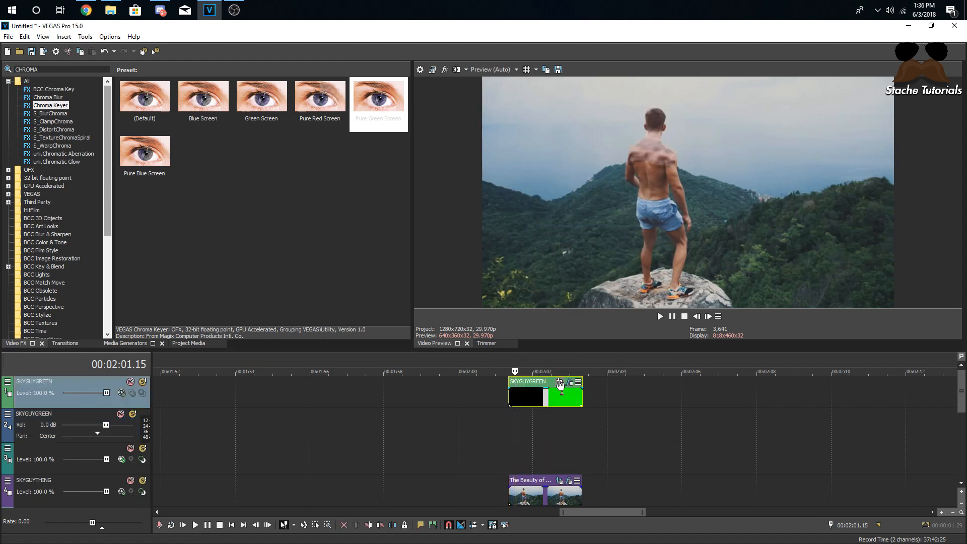
# - Crop the SKYGUYGREEN clip to 240 × 135 centered at 762.2, 279.0 and move the crop's position keyframe to the clip's start
pyautogui.click(560, 382)
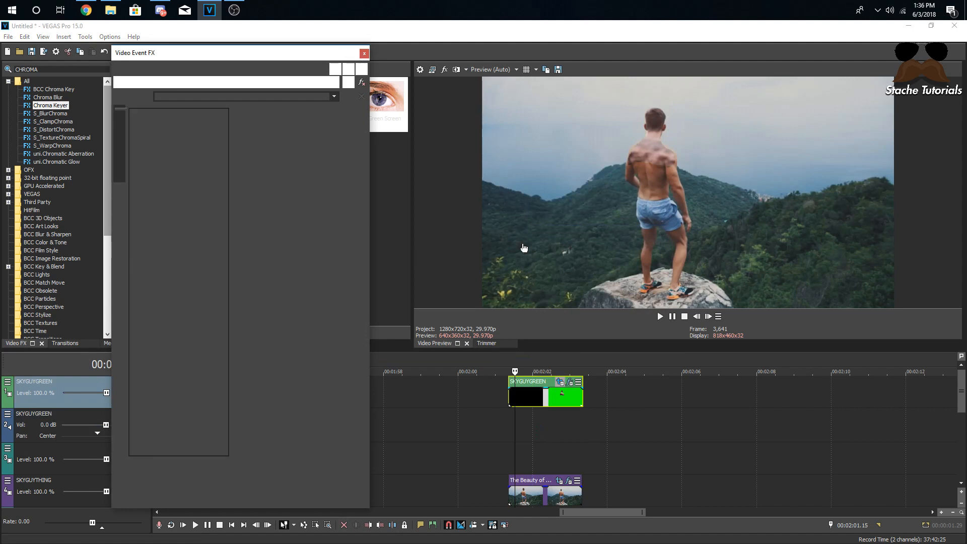
pyautogui.moveTo(273, 303); pyautogui.dragTo(296, 264)
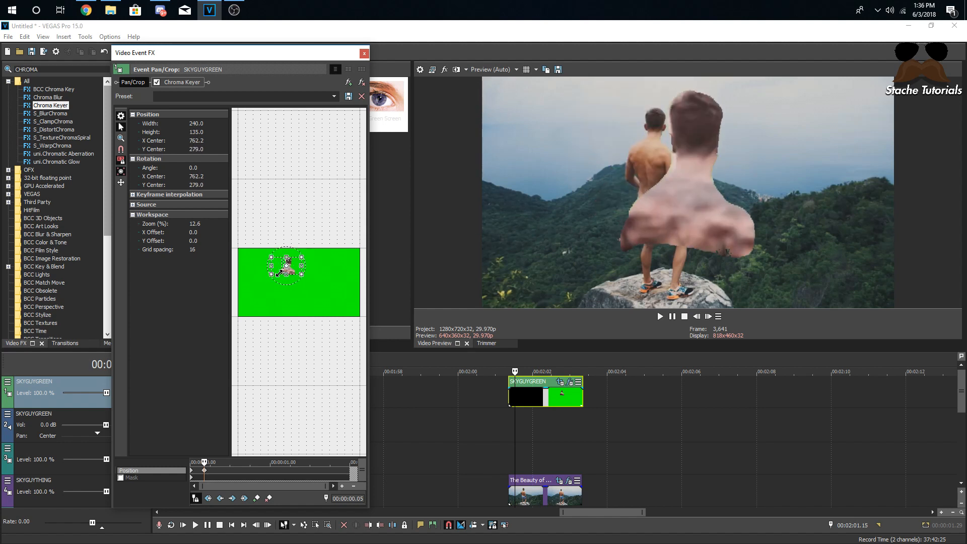
pyautogui.moveTo(279, 273); pyautogui.dragTo(280, 272)
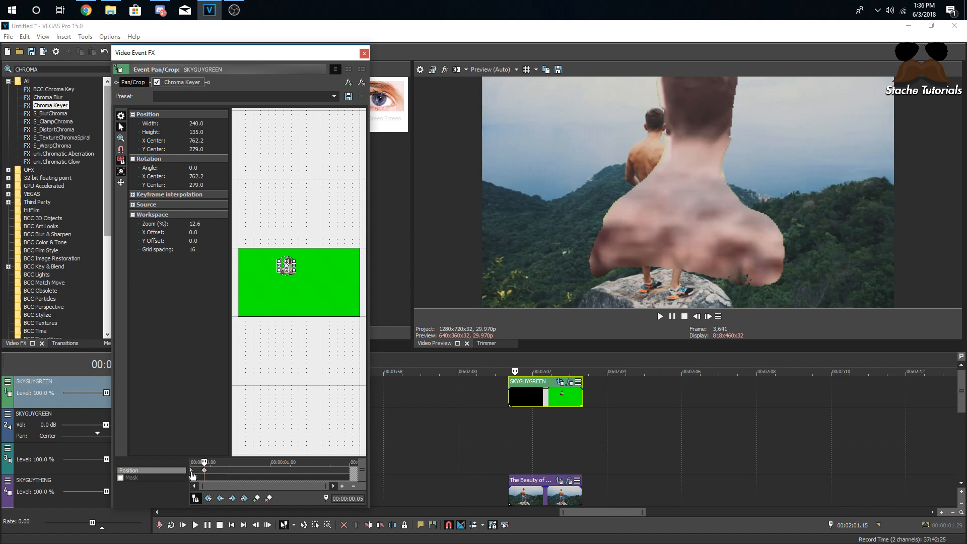
pyautogui.click(192, 474)
pyautogui.click(205, 473)
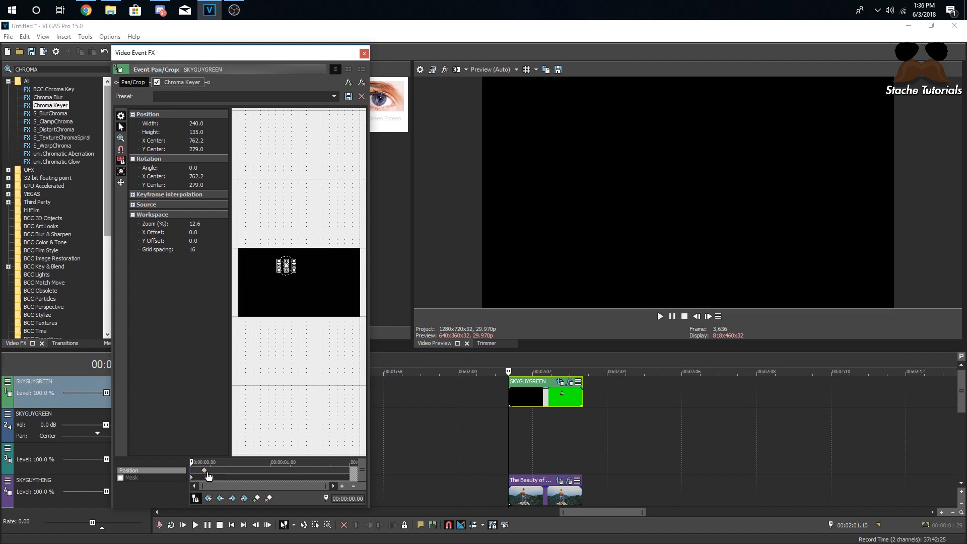
pyautogui.moveTo(205, 472); pyautogui.dragTo(156, 474)
# - At 00:02:01.23, set the SKYGUYGREEN clip's crop to 720 × 405 centered at 841.3, 302.7
pyautogui.click(524, 398)
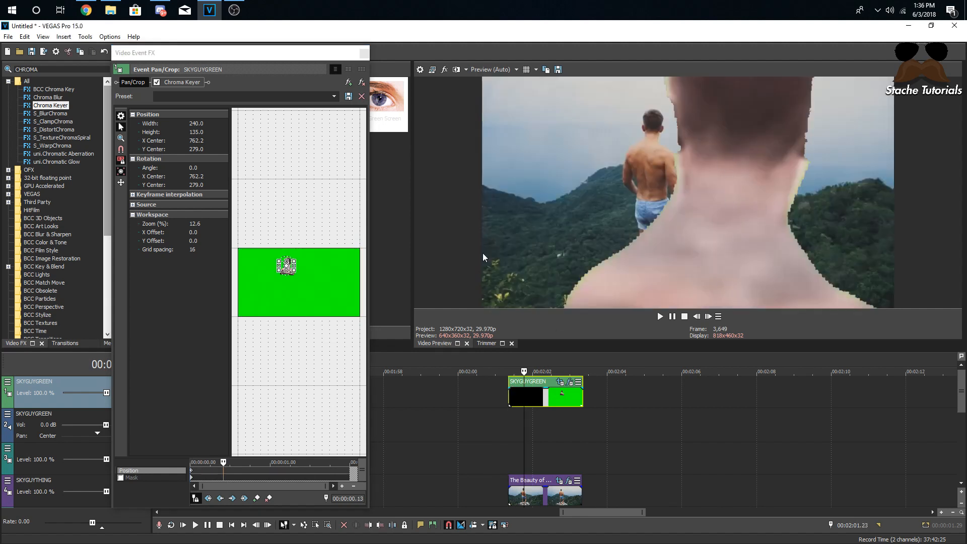
pyautogui.click(220, 473)
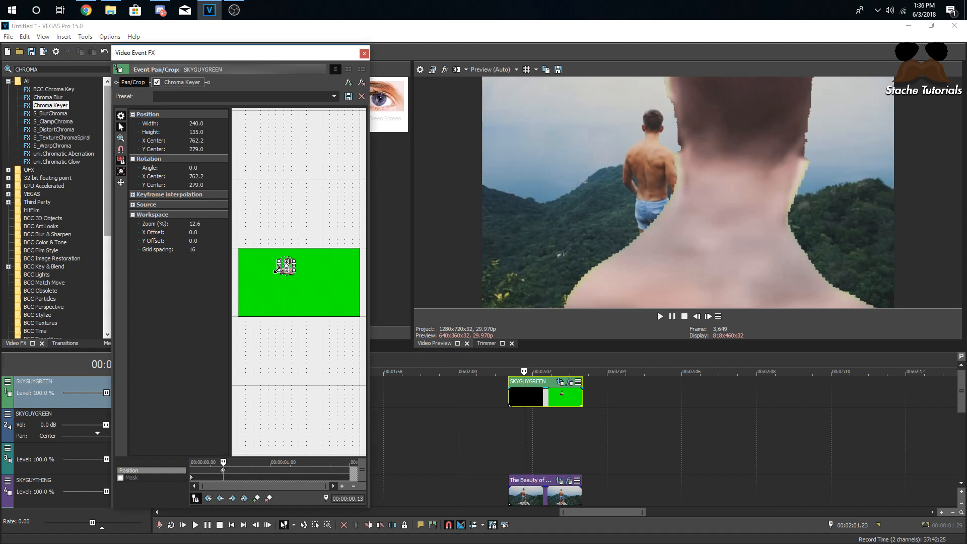
pyautogui.moveTo(278, 271)
pyautogui.mouseDown()
pyautogui.moveTo(255, 285)
pyautogui.moveTo(281, 267)
pyautogui.moveTo(273, 273)
pyautogui.mouseUp()
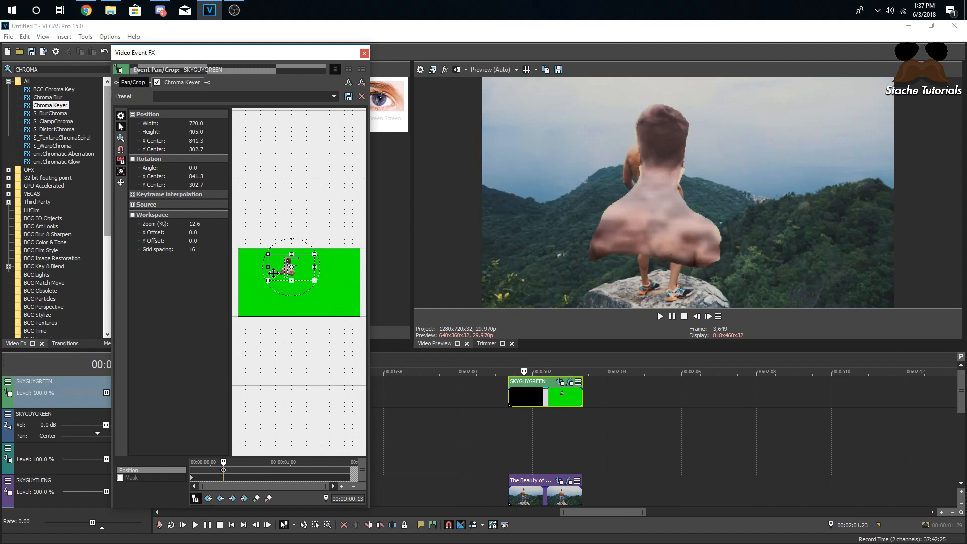
pyautogui.click(364, 52)
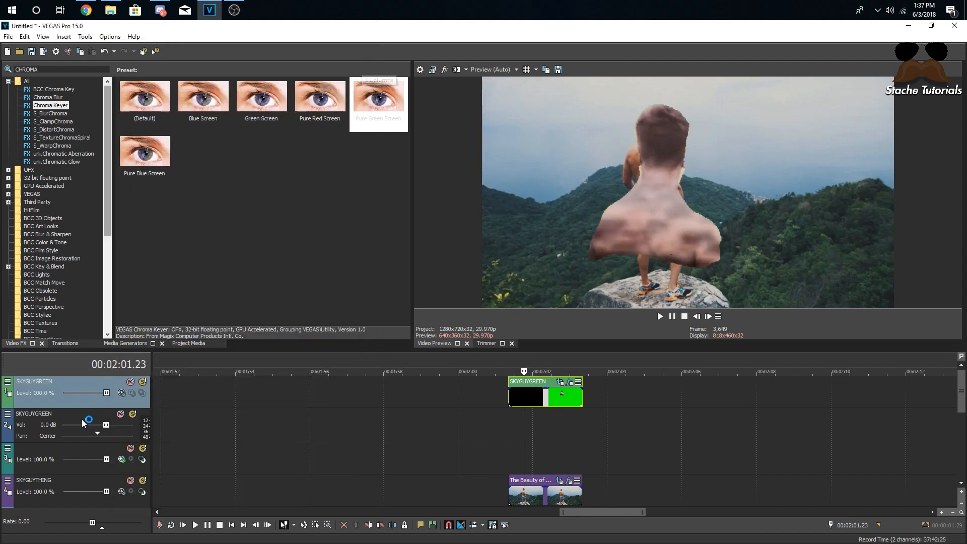
# - Use Track Motion to move the SKYGUYGREEN track to X 417.29, Y 136.82, beside the standing man
pyautogui.click(8, 381)
pyautogui.press('Escape')
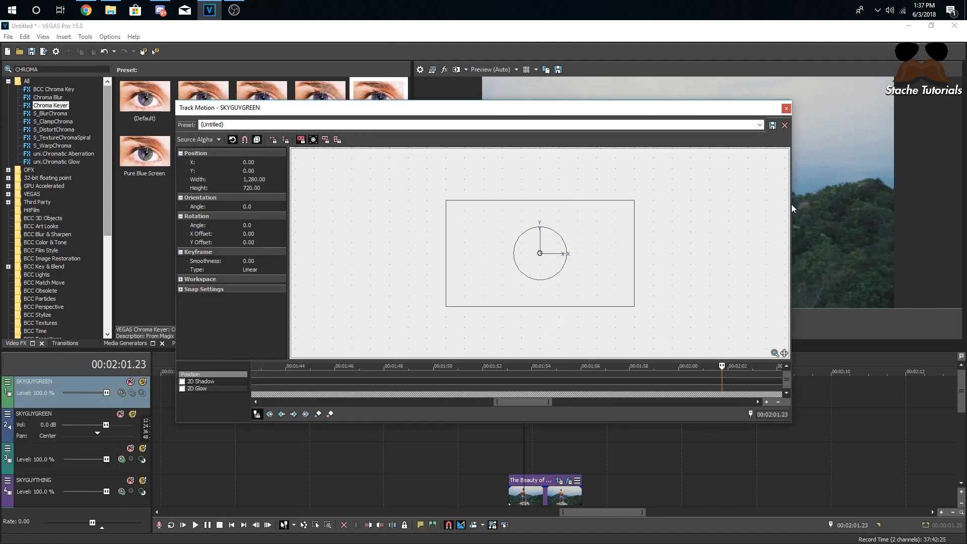
pyautogui.moveTo(539, 108); pyautogui.dragTo(347, 160)
pyautogui.moveTo(397, 304); pyautogui.dragTo(458, 285)
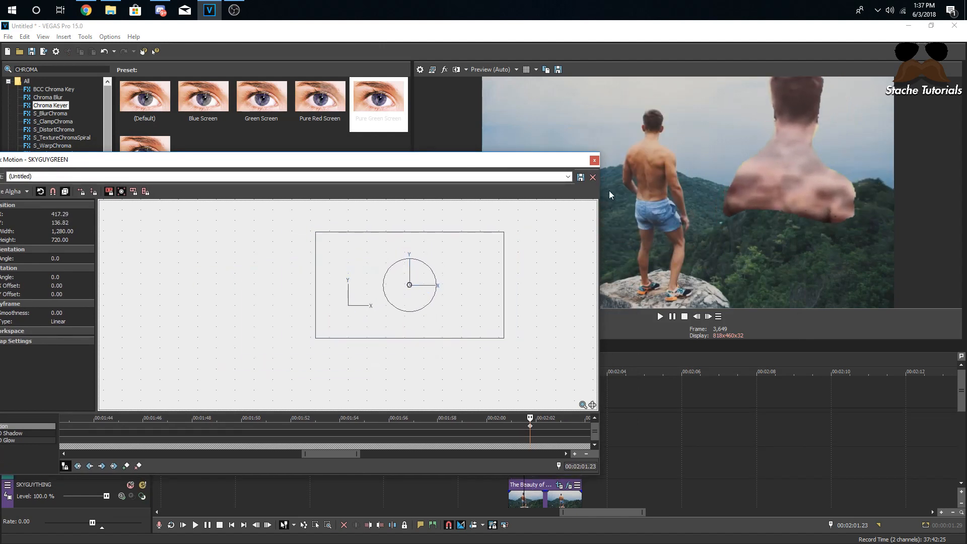
pyautogui.click(594, 160)
# - Enlarge the SKYGUYGREEN clip's crop frame to 960 × 540 to make the floating figure smaller
pyautogui.click(561, 383)
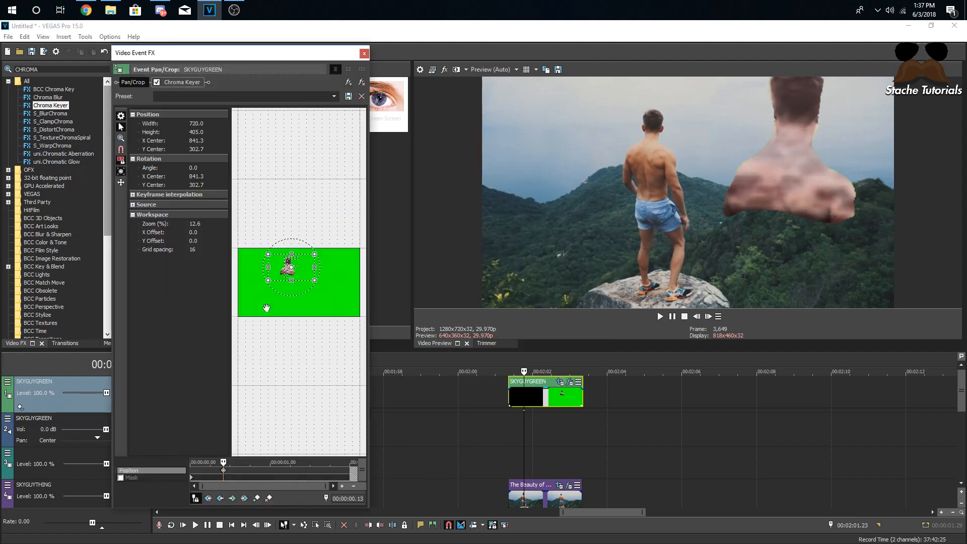
pyautogui.moveTo(253, 291); pyautogui.dragTo(261, 286)
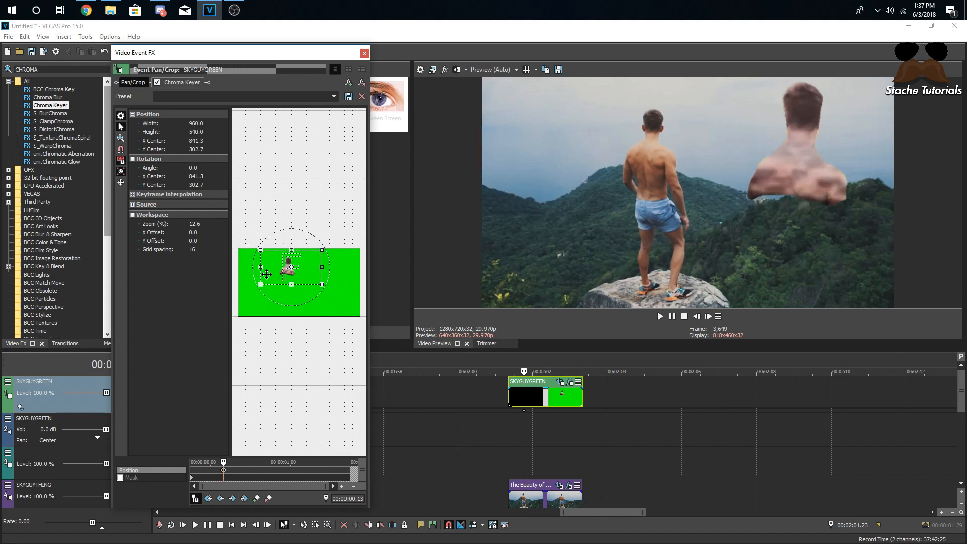
pyautogui.click(364, 53)
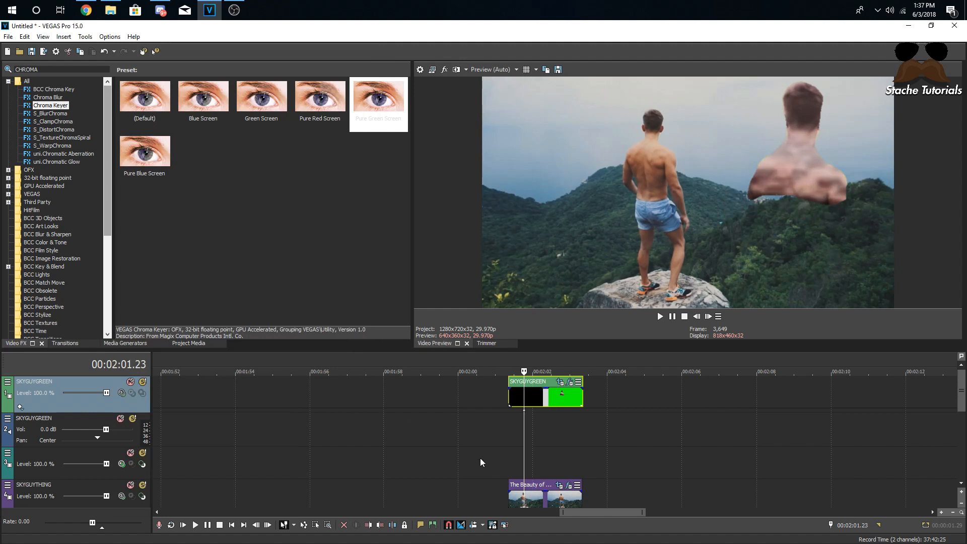
# - Delete the empty audio and video tracks between the SKYGUYGREEN and SKYGUYTHING clips
pyautogui.rightClick(476, 437)
pyautogui.click(565, 356)
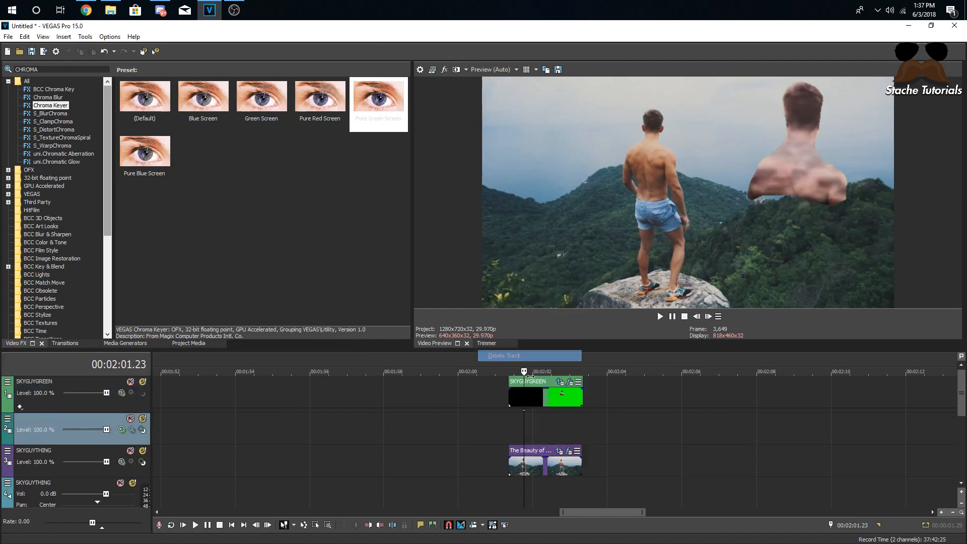
pyautogui.rightClick(515, 434)
pyautogui.click(551, 352)
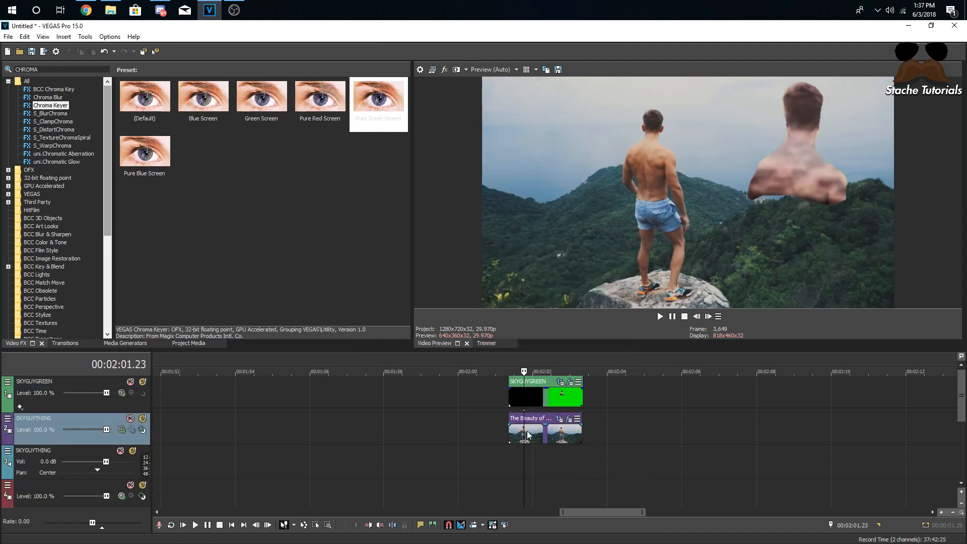
# - Insert an empty video track above the SKYGUYGREEN track
pyautogui.rightClick(596, 392)
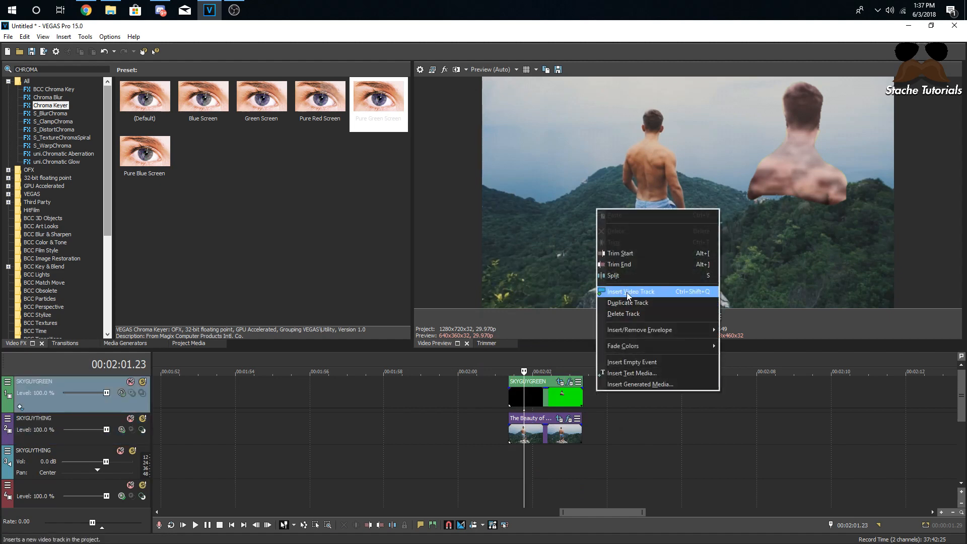
pyautogui.click(650, 290)
pyautogui.click(513, 471)
pyautogui.click(532, 471)
pyautogui.click(508, 463)
pyautogui.click(523, 468)
# - Play the composite from just before the clips' start to check the floating figure
pyautogui.press('space')
pyautogui.press('space')
pyautogui.click(505, 398)
pyautogui.press('space')
pyautogui.press('space')
pyautogui.press('space')
pyautogui.press('space')
pyautogui.press('space')
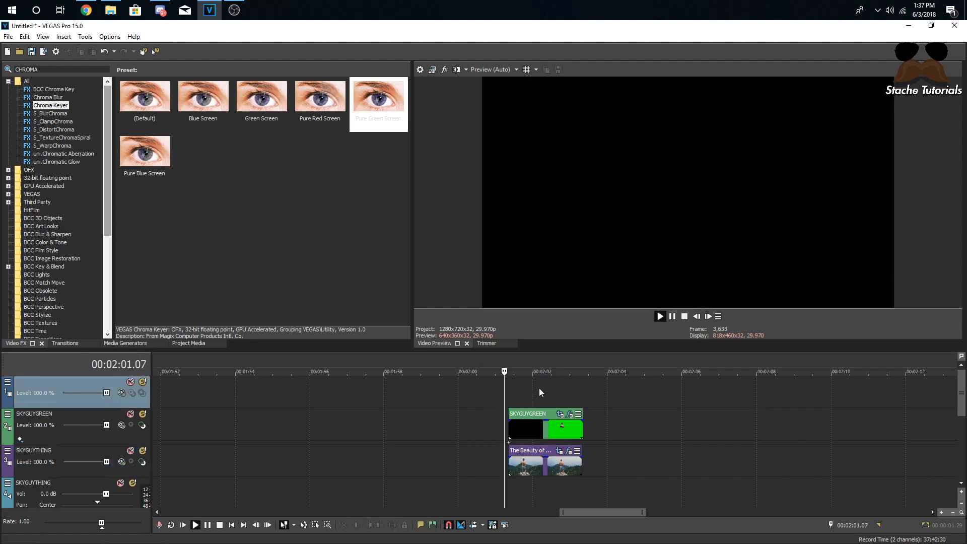
# - Retime the SKYGUYGREEN clip's crop keyframe close to the clip's start in Event Pan/Crop and play the result
pyautogui.click(561, 414)
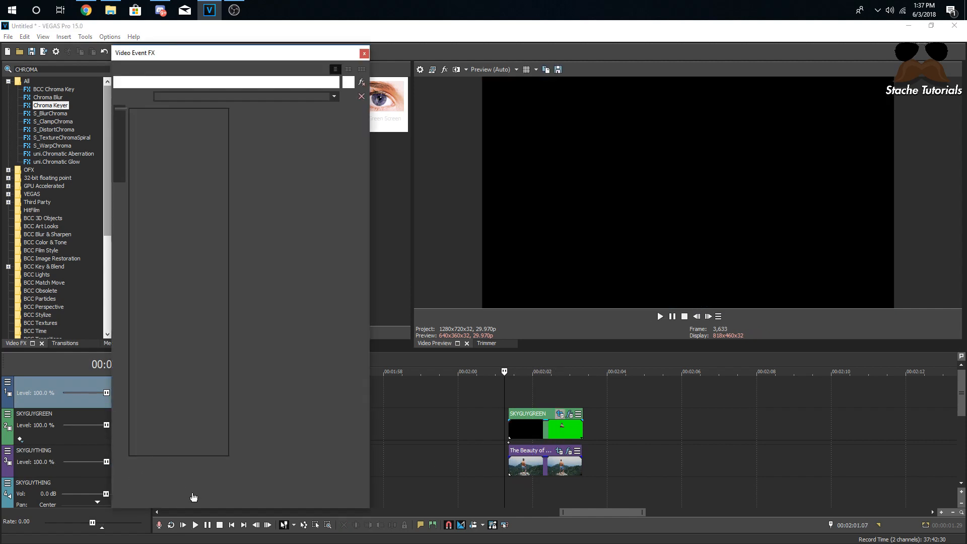
pyautogui.moveTo(222, 474); pyautogui.dragTo(141, 472)
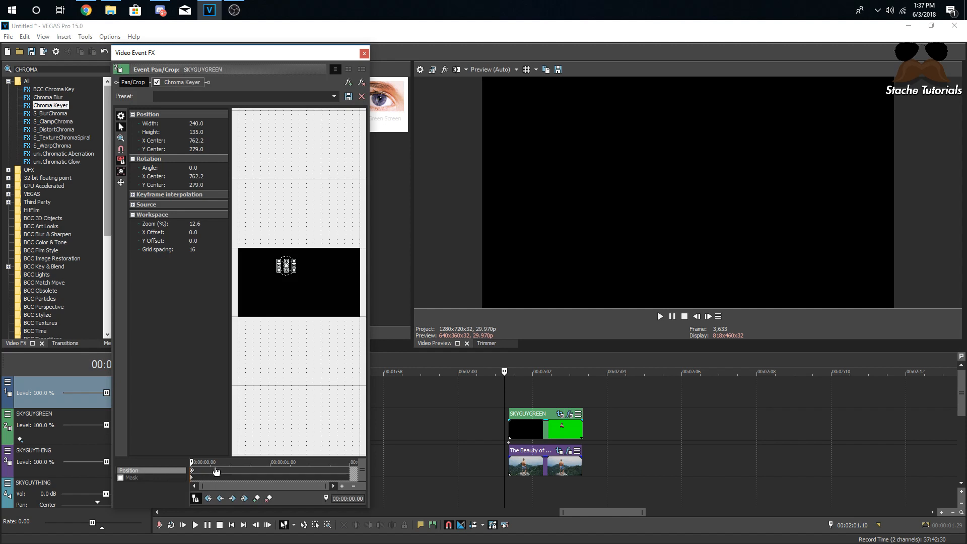
pyautogui.click(509, 372)
pyautogui.click(710, 316)
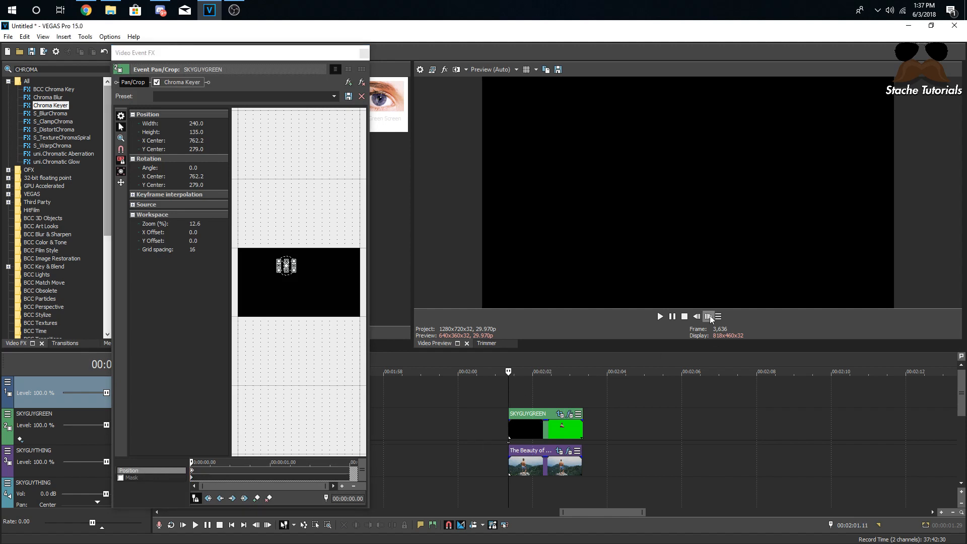
pyautogui.click(709, 316)
pyautogui.click(709, 316)
pyautogui.moveTo(192, 472); pyautogui.dragTo(202, 472)
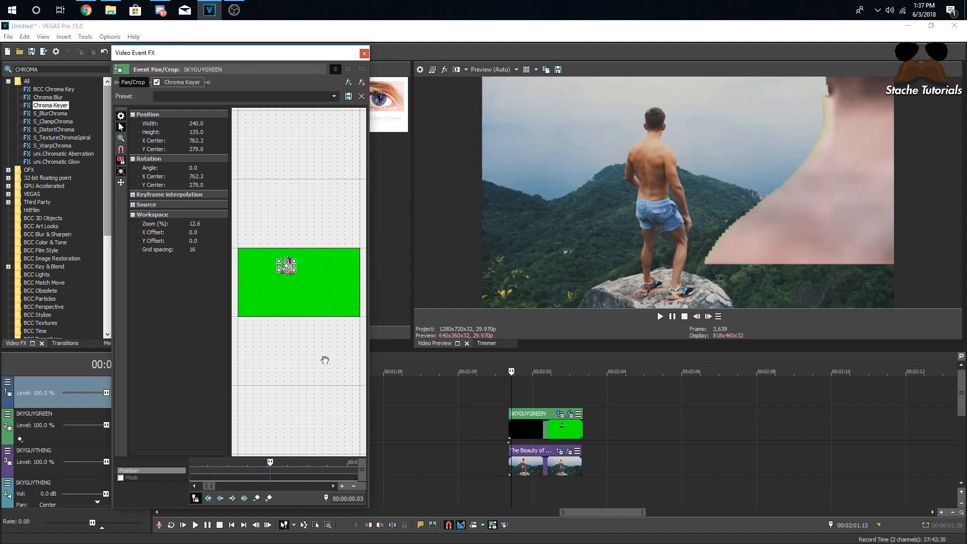
pyautogui.click(363, 53)
pyautogui.press('space')
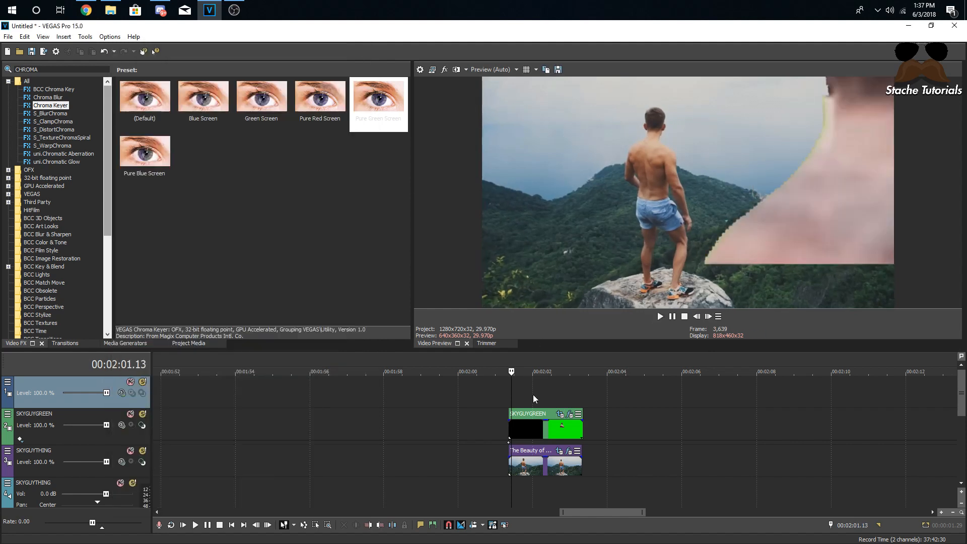
pyautogui.click(534, 396)
pyautogui.press('space')
pyautogui.press('space')
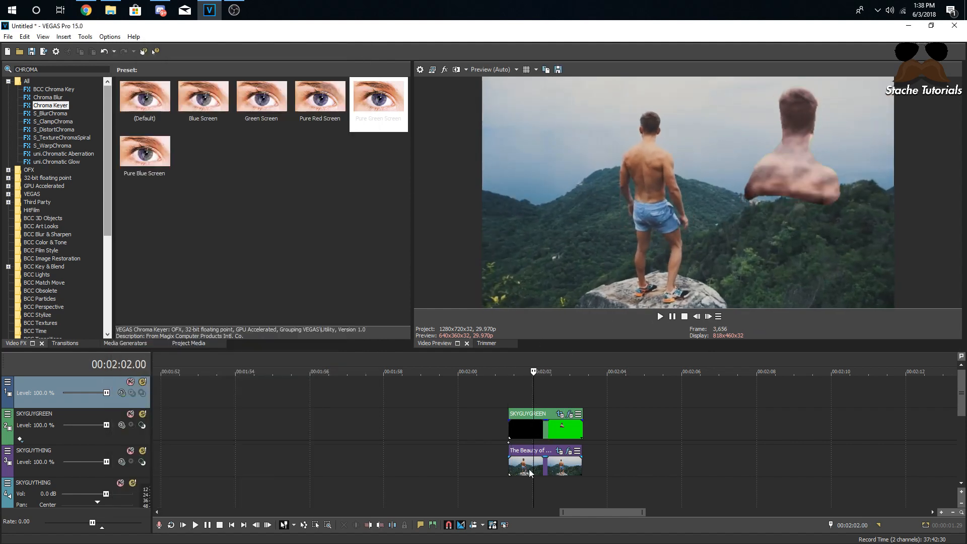
# - Copy the Thailand clip onto the empty top track and apply the default Chroma Keyer to the copy
pyautogui.moveTo(546, 472); pyautogui.dragTo(544, 386)
pyautogui.click(542, 403)
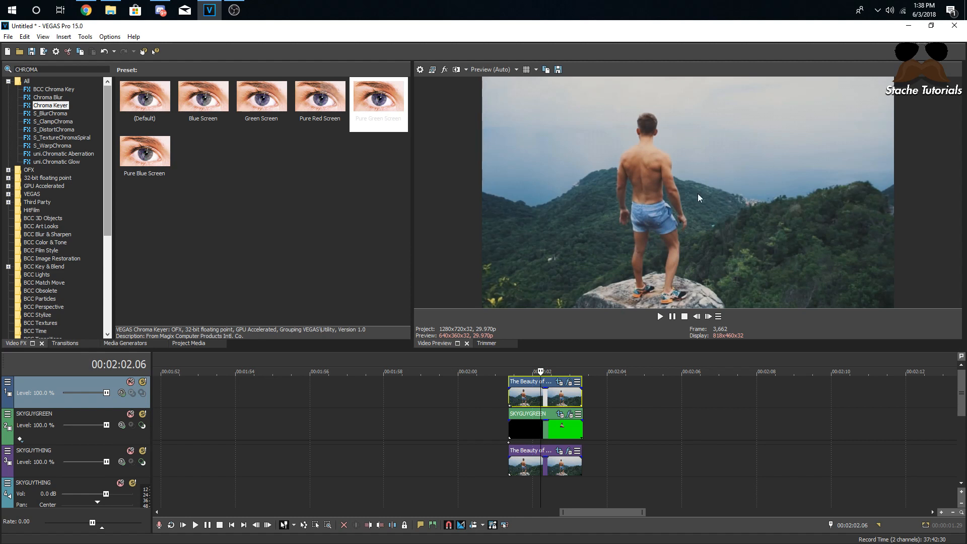
pyautogui.doubleClick(30, 70)
pyautogui.write('CHR')
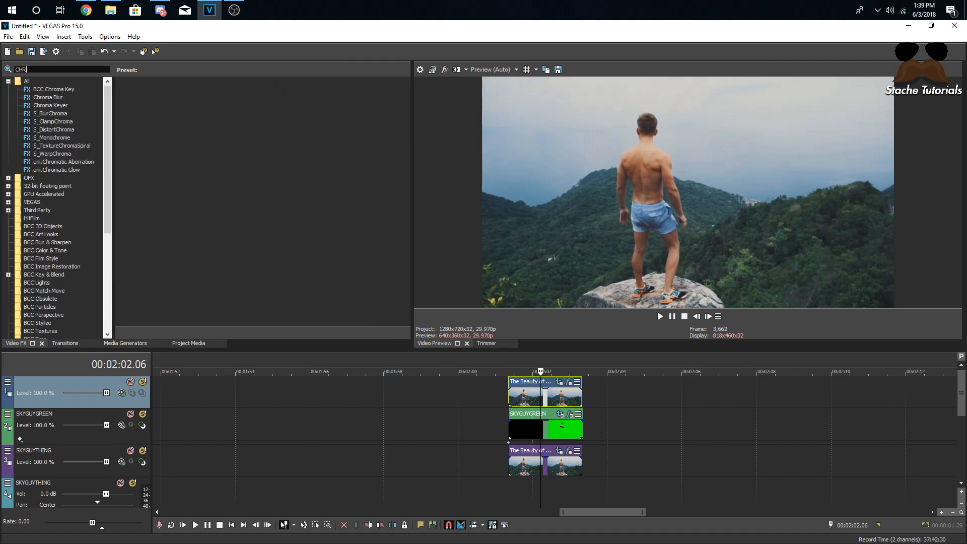
pyautogui.click(54, 105)
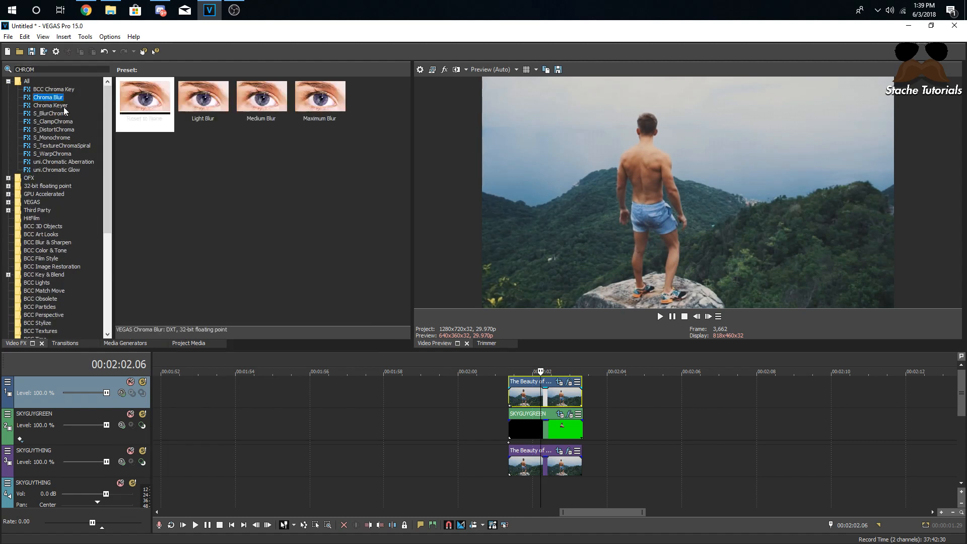
pyautogui.moveTo(146, 99); pyautogui.dragTo(543, 397)
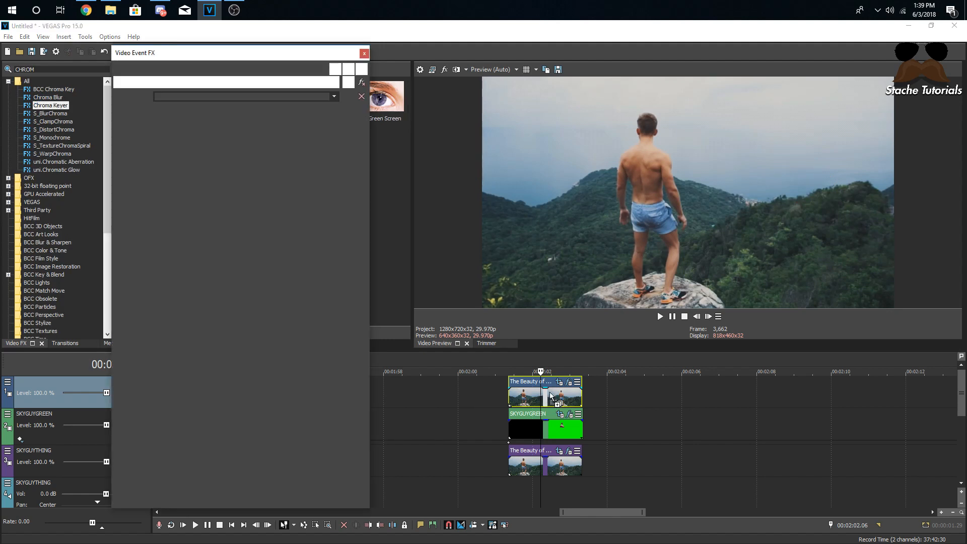
# - Key the top Thailand clip on sampled color 194, 0.18, 0.68 with low threshold 0.510 and high threshold 0.497
pyautogui.moveTo(168, 141); pyautogui.dragTo(255, 162)
pyautogui.moveTo(200, 143); pyautogui.dragTo(185, 144)
pyautogui.click(194, 129)
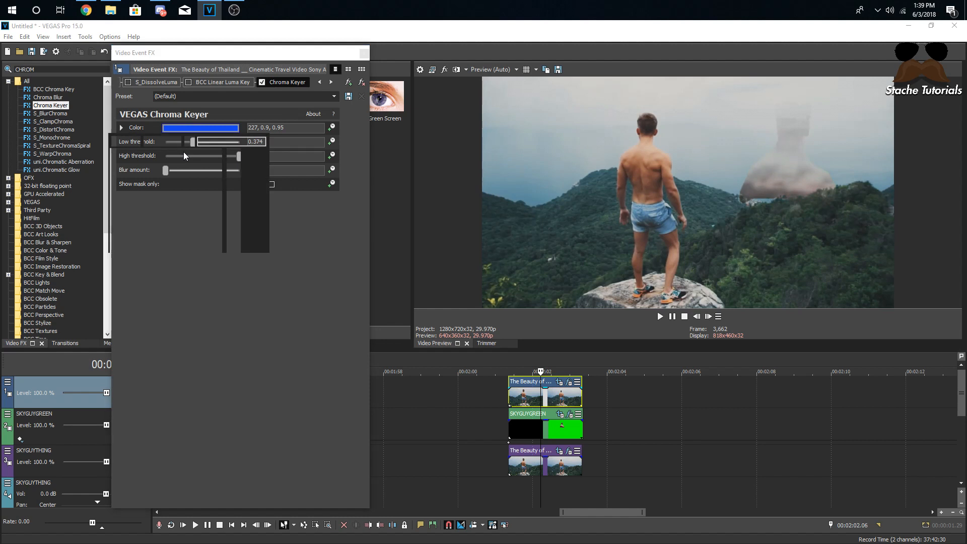
pyautogui.click(740, 175)
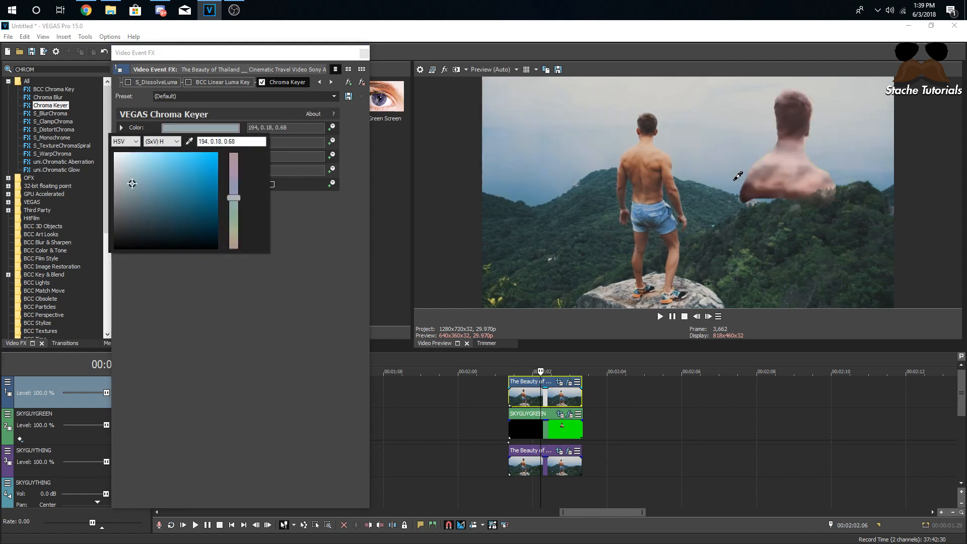
pyautogui.moveTo(237, 158); pyautogui.dragTo(203, 146)
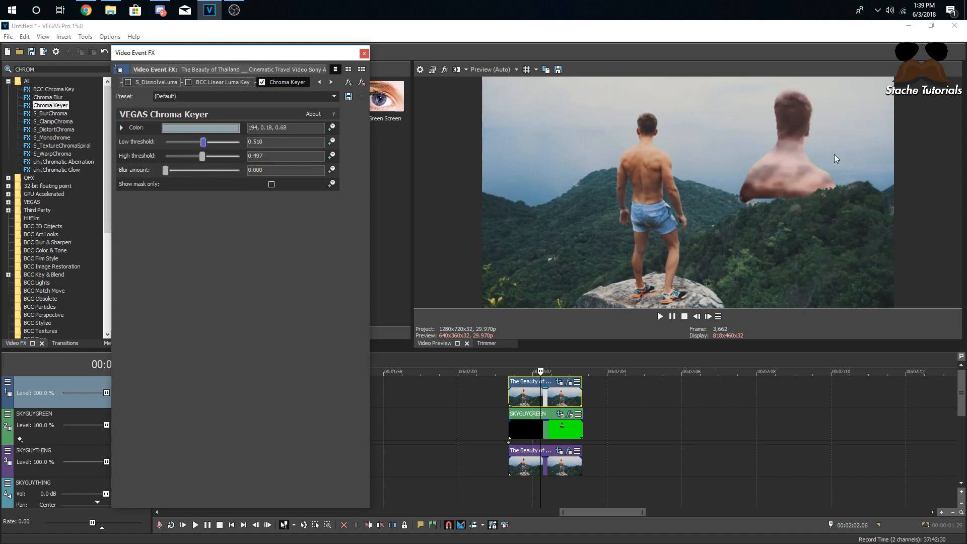
pyautogui.click(365, 53)
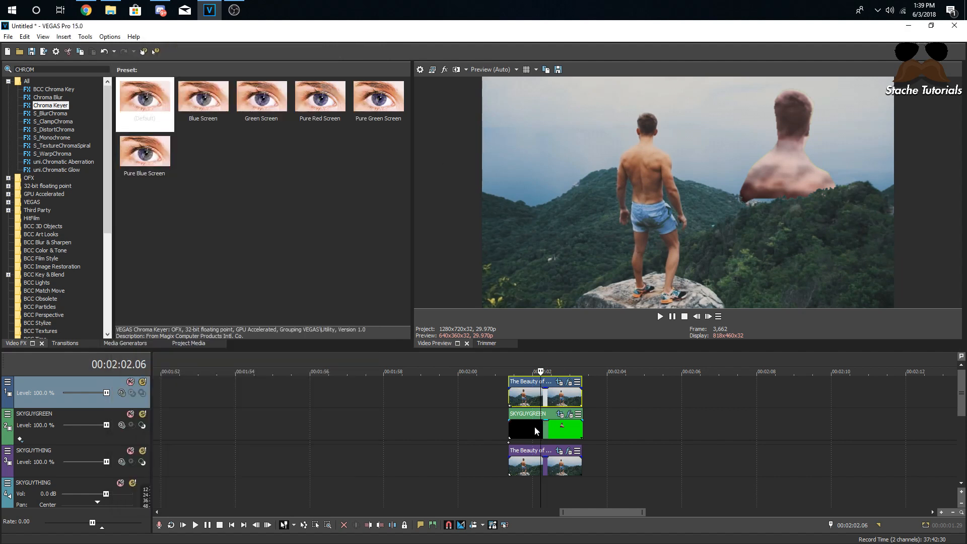
# - Lower the SKYGUYGREEN clip's opacity and use Track Motion to move its track to X 564.37, Y 136.82
pyautogui.moveTo(547, 421); pyautogui.dragTo(548, 430)
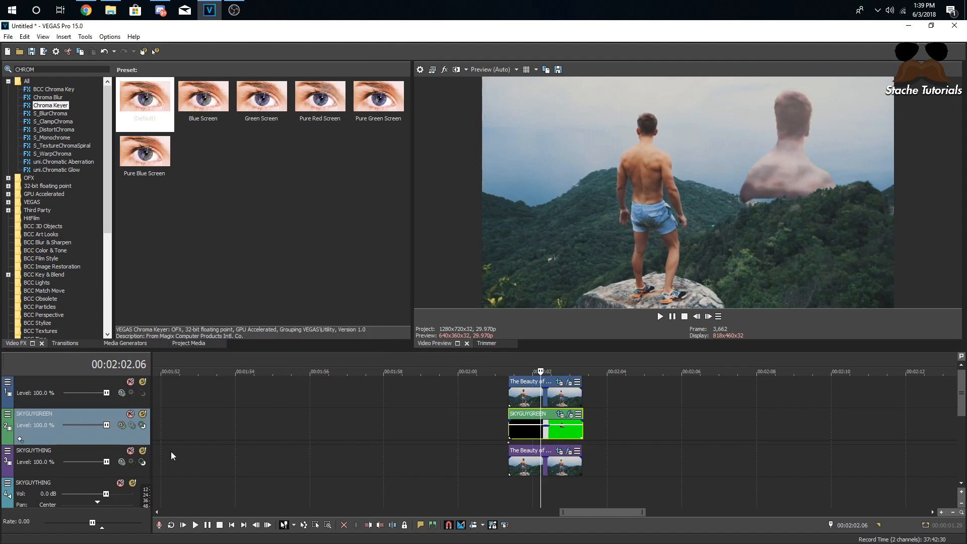
pyautogui.click(8, 415)
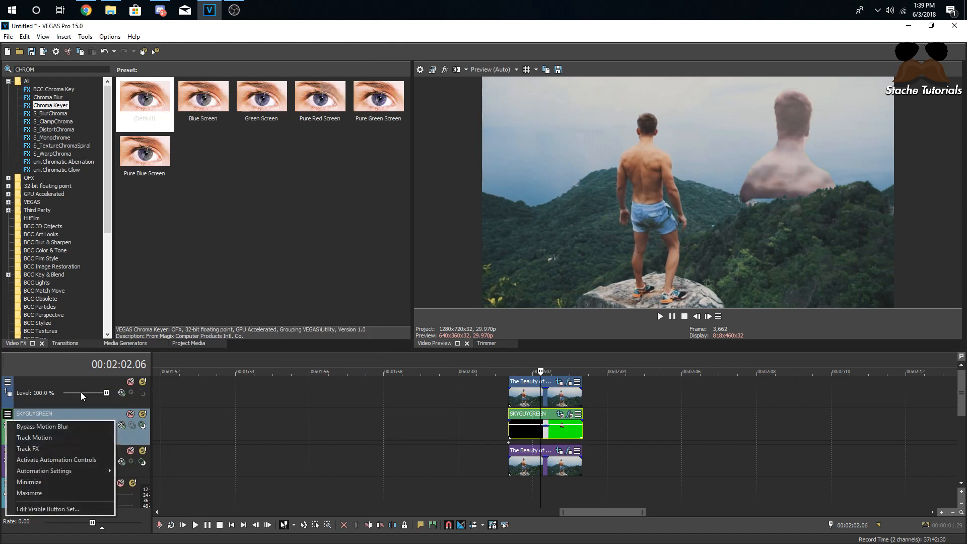
pyautogui.click(46, 438)
pyautogui.moveTo(473, 295); pyautogui.dragTo(494, 295)
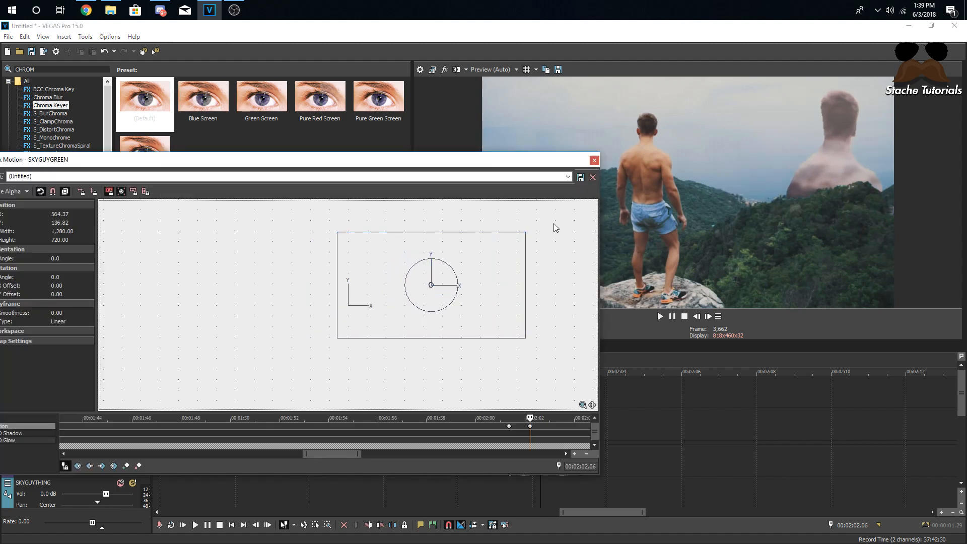
pyautogui.click(595, 161)
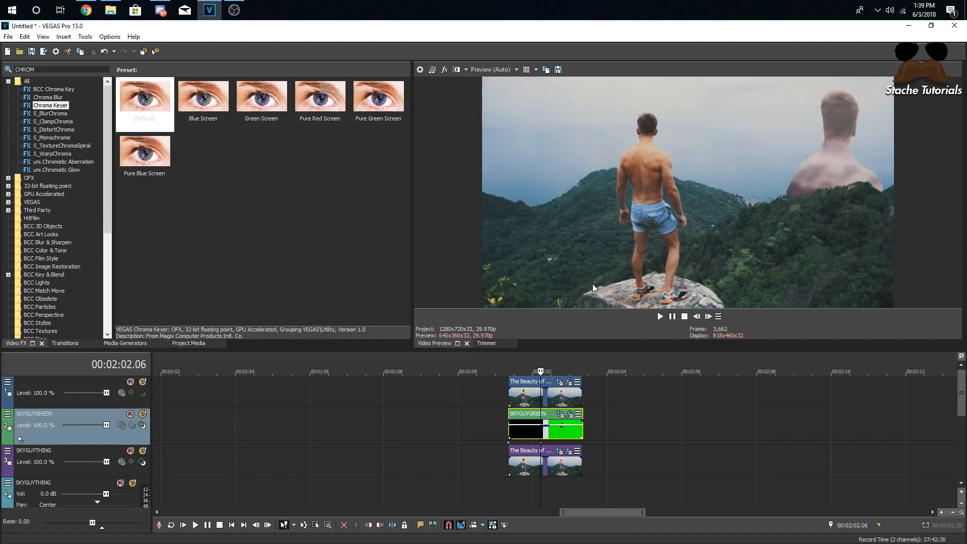
# - Play the composite from the clips' start to check the figure's movement behind the hill
pyautogui.click(509, 396)
pyautogui.press('space')
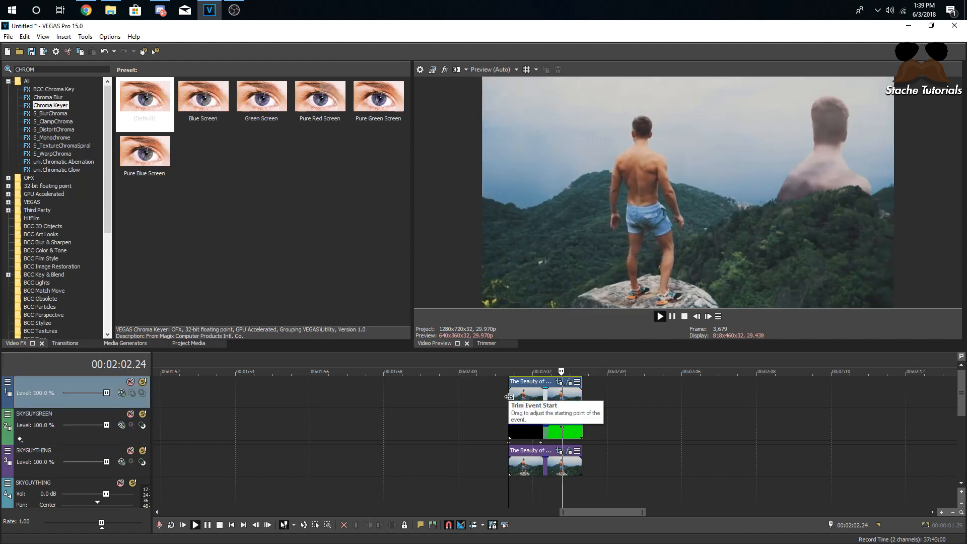
pyautogui.press('space')
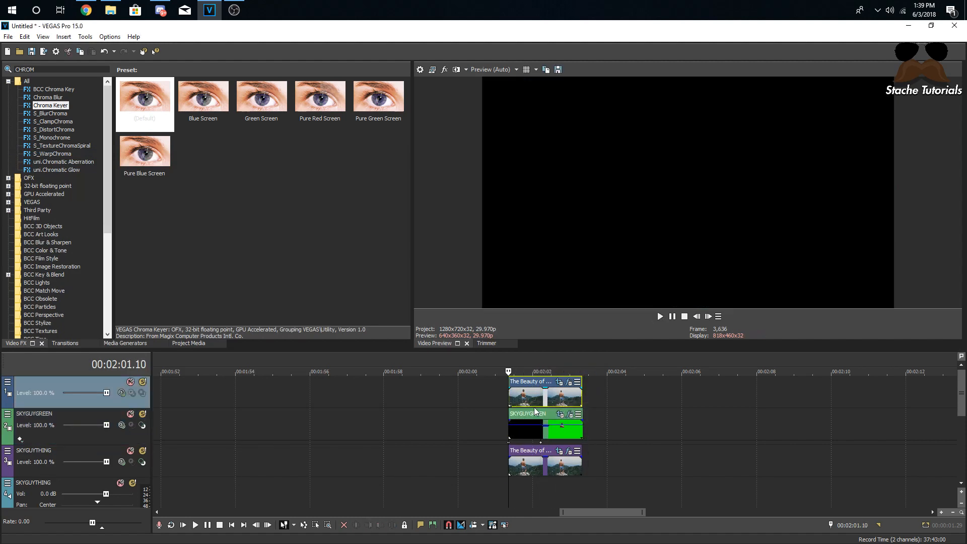
# - Delete the SKYGUYGREEN track's first Track Motion keyframe at 00:02:01.10, keeping the one at 00:02:02.06
pyautogui.press('Delete')
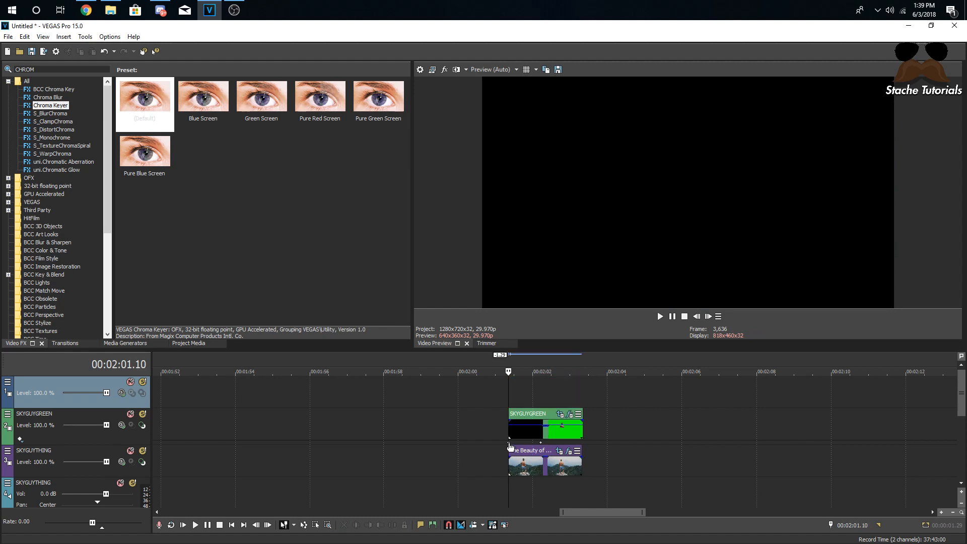
pyautogui.hotkey('ctrl', 'z')
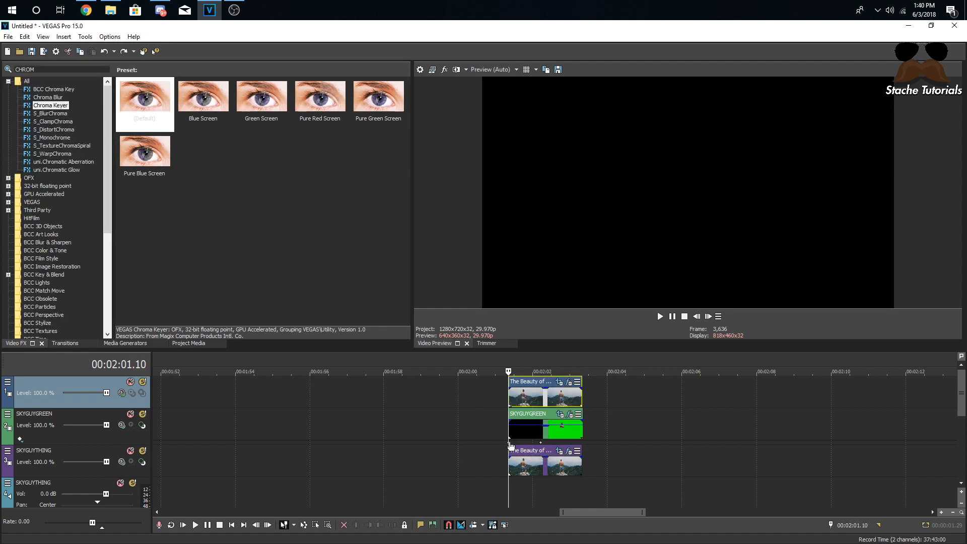
pyautogui.doubleClick(509, 443)
pyautogui.click(509, 430)
pyautogui.click(530, 427)
pyautogui.press('Delete')
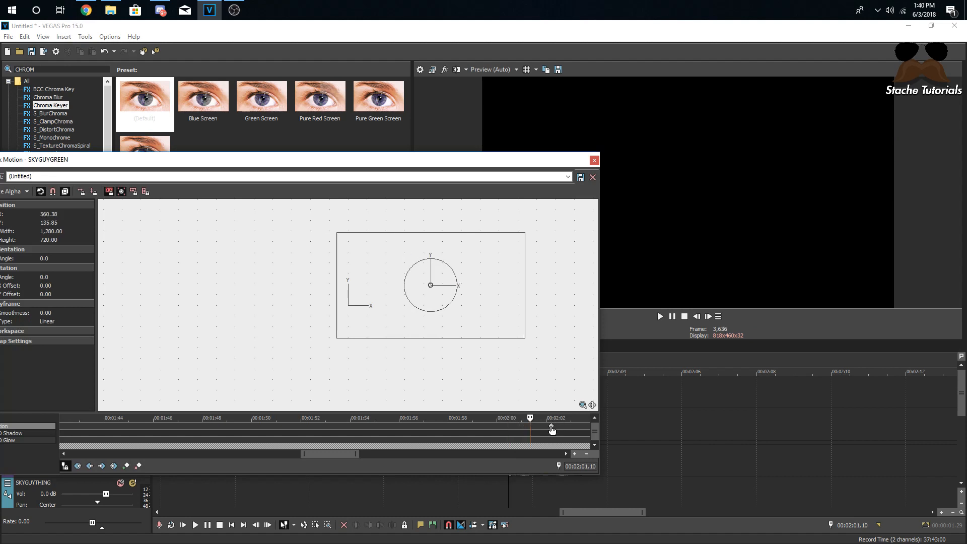
pyautogui.click(551, 427)
pyautogui.click(595, 160)
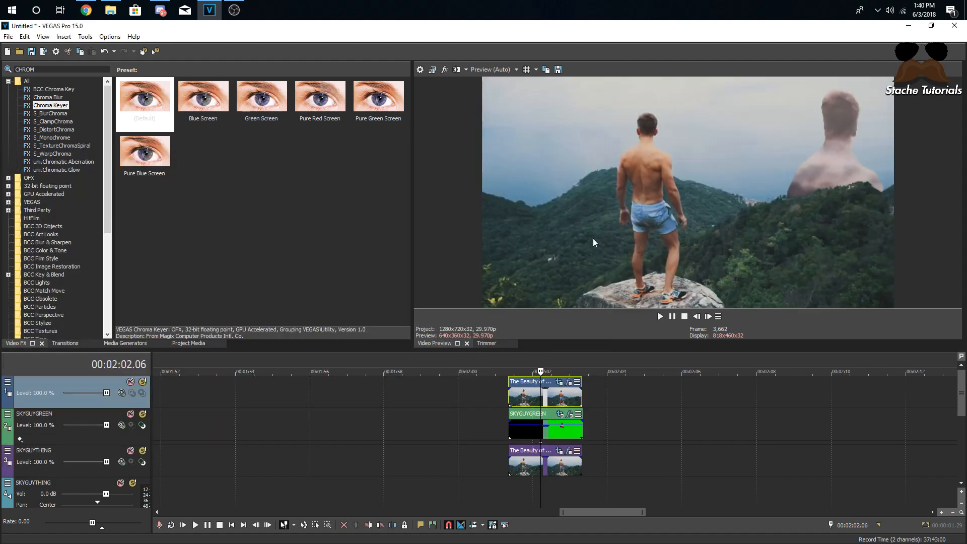
# - Play back the repositioned figure and place the playhead at 00:02:01.19 on the top Thailand clip
pyautogui.press('space')
pyautogui.press('space')
pyautogui.press('space')
pyautogui.click(520, 398)
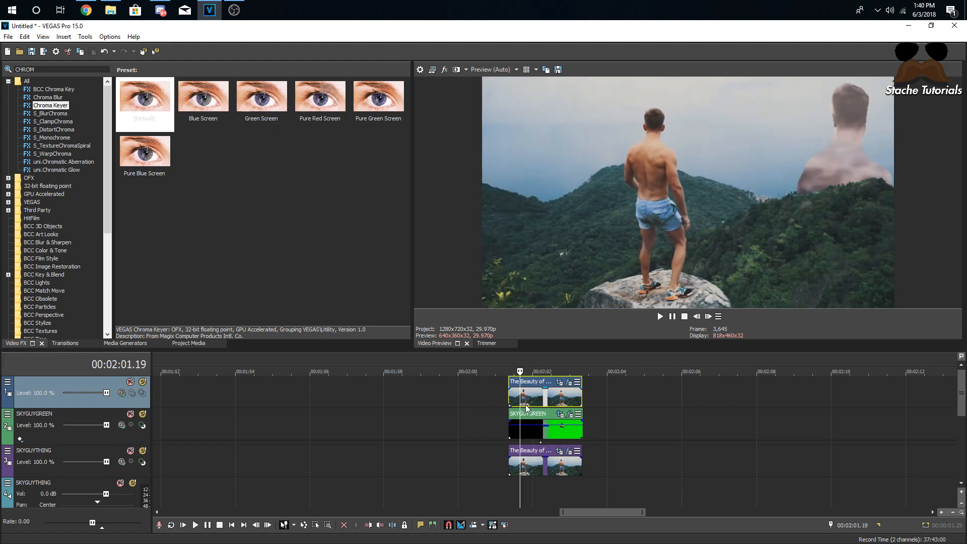
# - Insert a top video track, copy the keyed Thailand clip onto it, and enable the copy's Pan/Crop mask
pyautogui.rightClick(604, 397)
pyautogui.click(662, 278)
pyautogui.moveTo(534, 423); pyautogui.dragTo(551, 397)
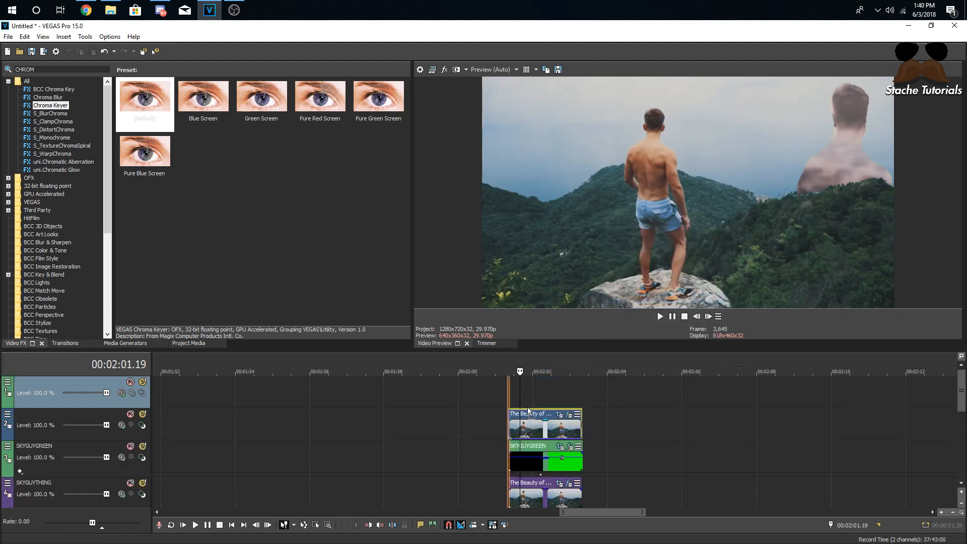
pyautogui.click(561, 382)
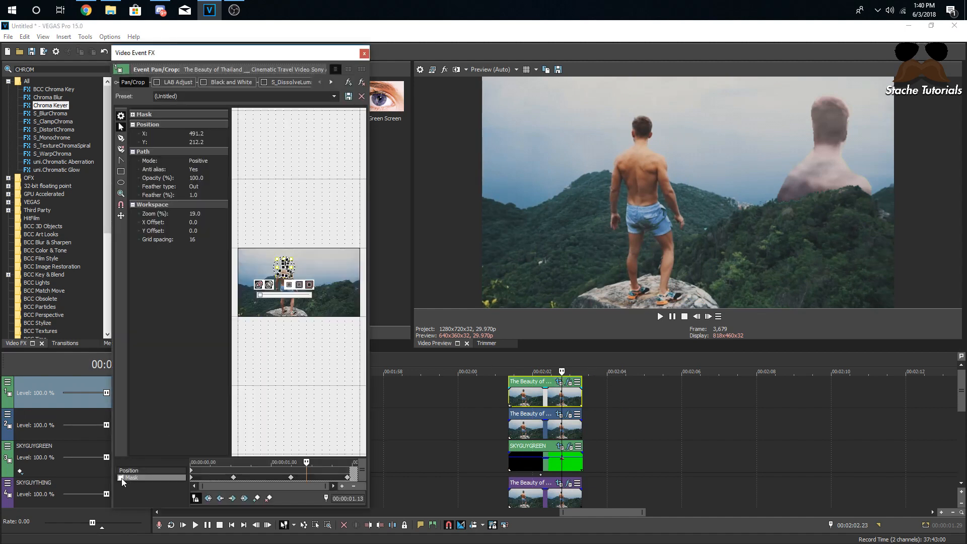
pyautogui.click(121, 478)
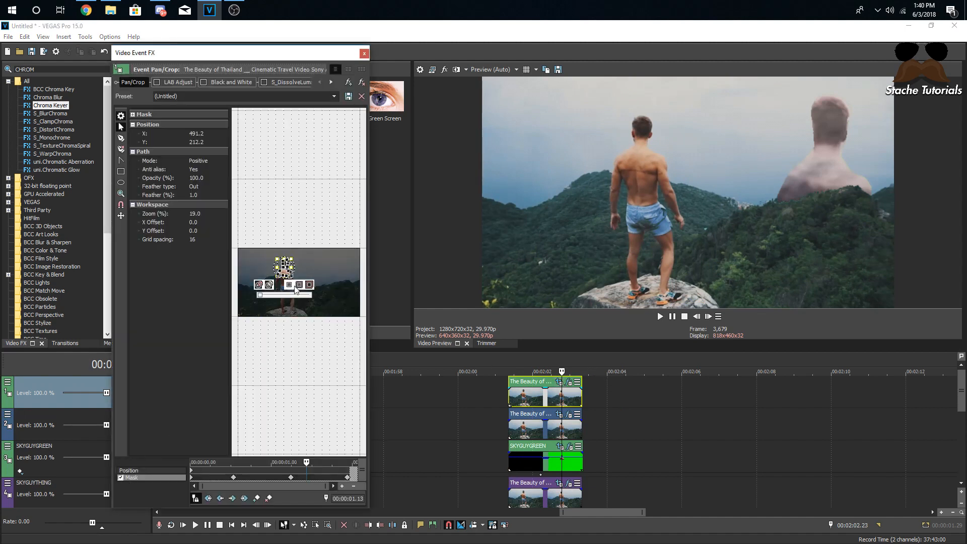
pyautogui.click(364, 53)
# - Insert another top video track, move the masked Thailand clip onto it, and place the SKYGUYGREEN clip directly beneath
pyautogui.rightClick(604, 388)
pyautogui.click(648, 300)
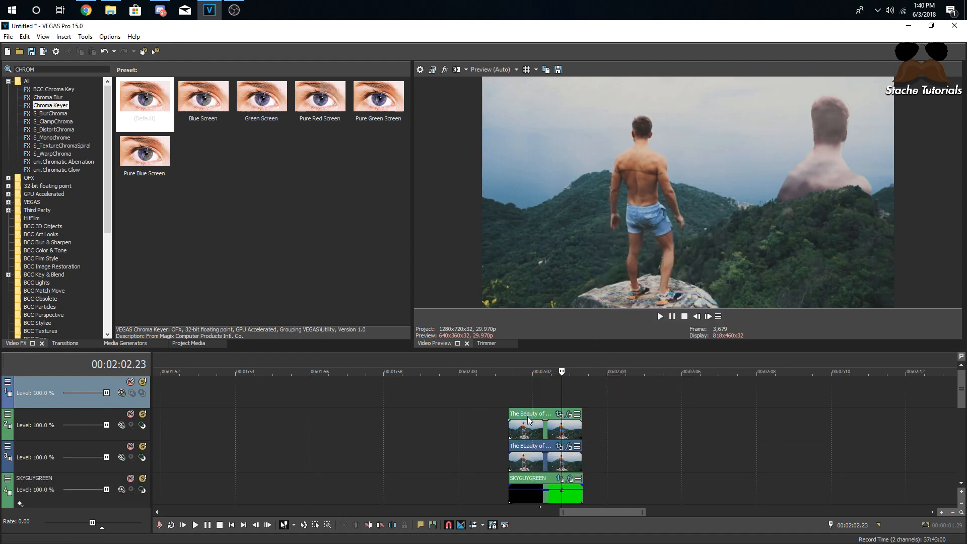
pyautogui.moveTo(529, 420); pyautogui.dragTo(531, 397)
pyautogui.moveTo(541, 481); pyautogui.dragTo(541, 429)
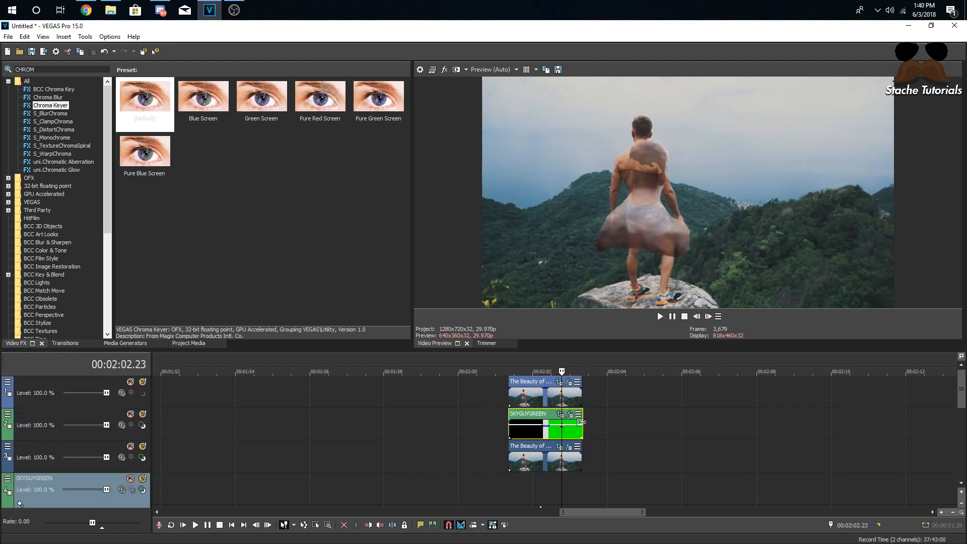
pyautogui.rightClick(38, 416)
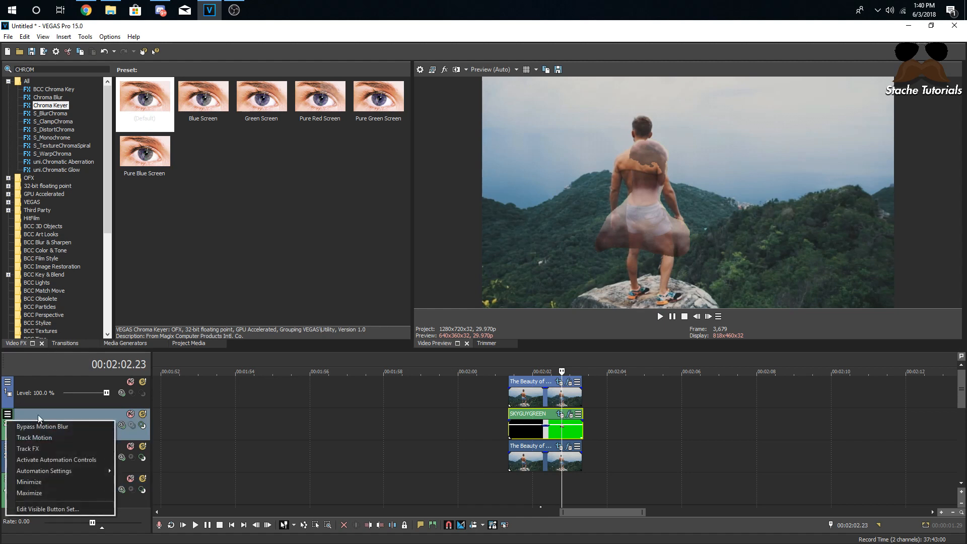
pyautogui.click(28, 446)
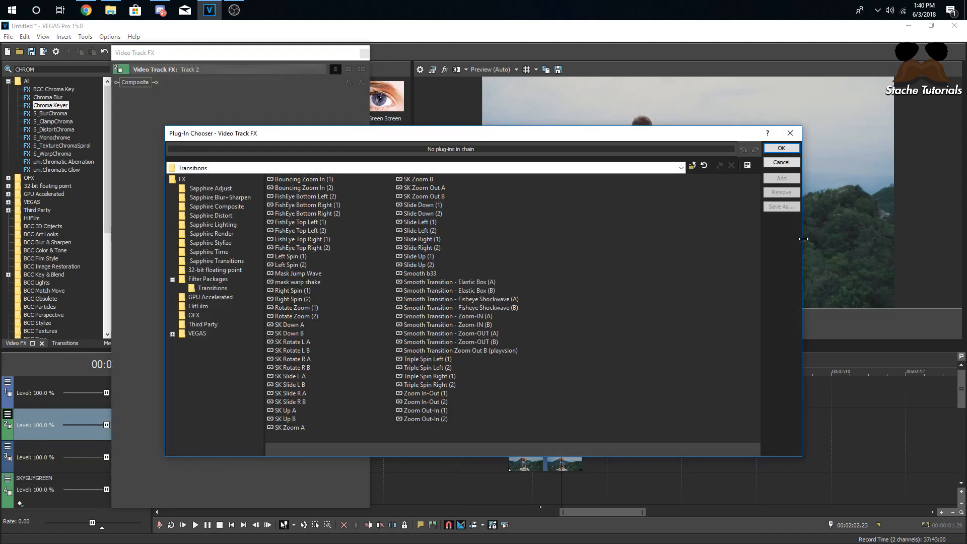
pyautogui.moveTo(804, 240); pyautogui.dragTo(523, 212)
pyautogui.click(511, 133)
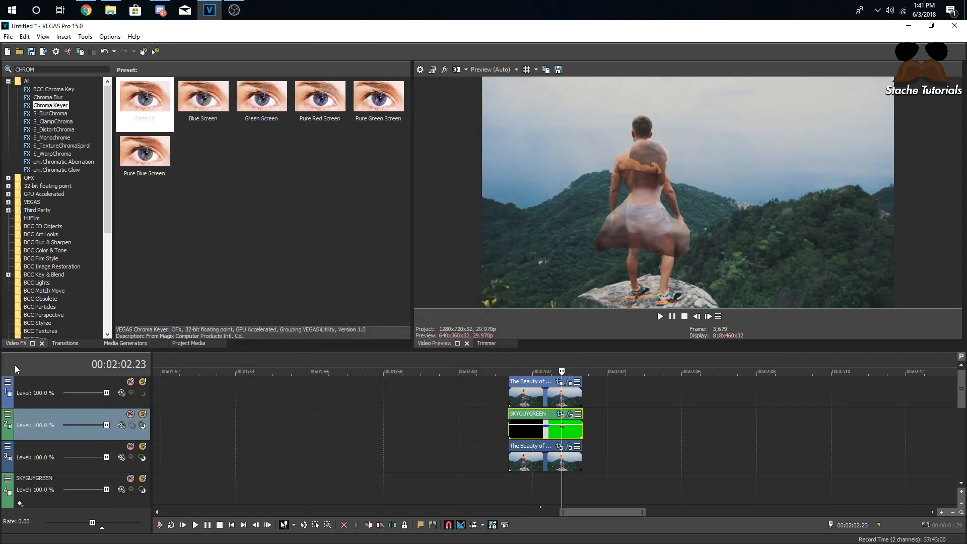
# - Use Track Motion to raise the upper SKYGUYGREEN figure to about X 20.5, Y 229 at 00:02:02.23 and set its clip opacity to 100%
pyautogui.click(8, 414)
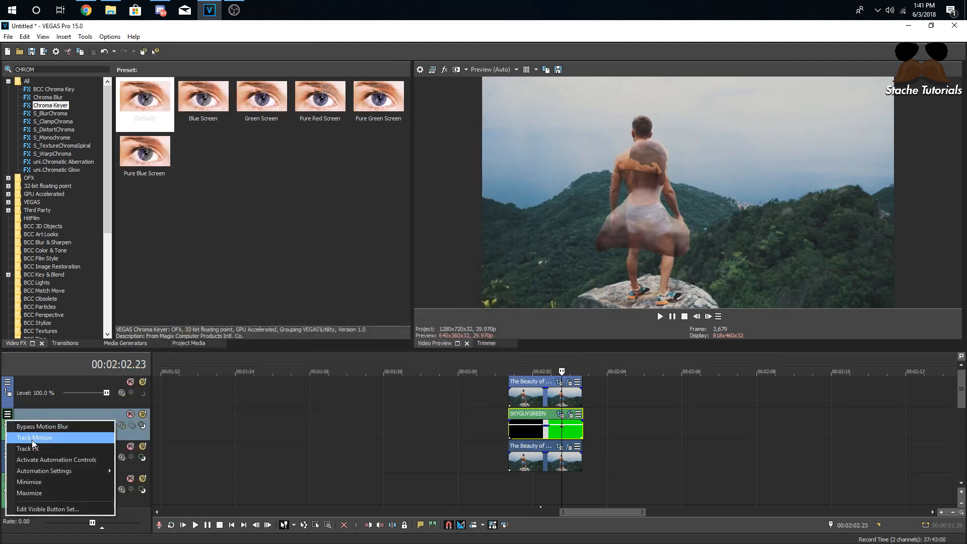
pyautogui.click(31, 438)
pyautogui.moveTo(404, 286); pyautogui.dragTo(407, 250)
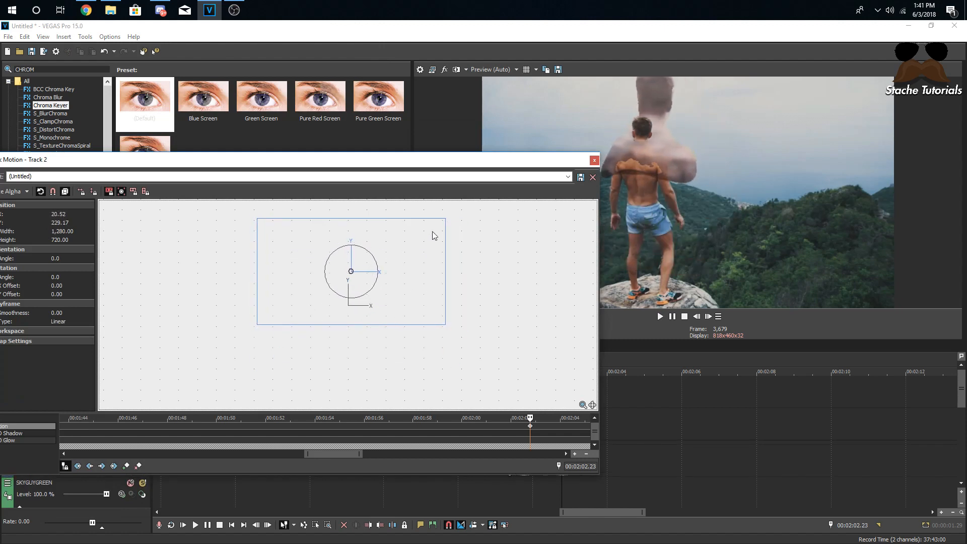
pyautogui.click(595, 159)
pyautogui.moveTo(536, 426)
pyautogui.mouseDown()
pyautogui.moveTo(535, 437)
pyautogui.moveTo(537, 418)
pyautogui.mouseUp()
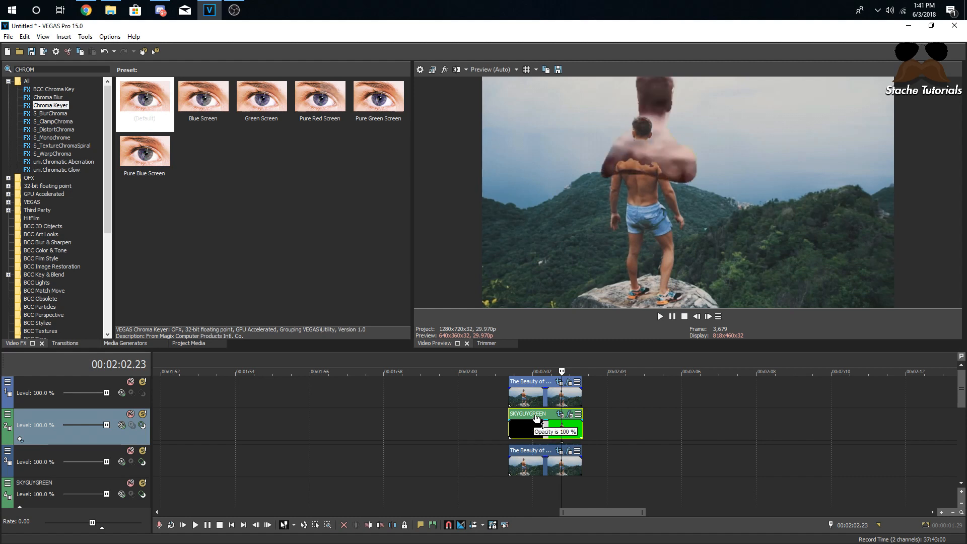
# - Inspect the top Thailand clip's mask at its 00:00:01.07 keyframe and disable the Chroma Keyer effect on that clip
pyautogui.click(561, 382)
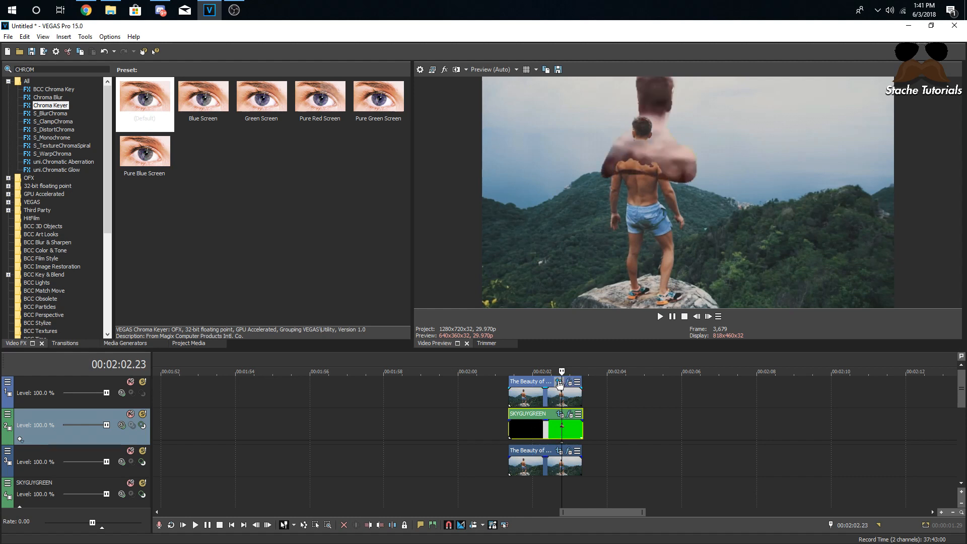
pyautogui.scroll(3, 264, 402)
pyautogui.click(291, 477)
pyautogui.scroll(8, 290, 427)
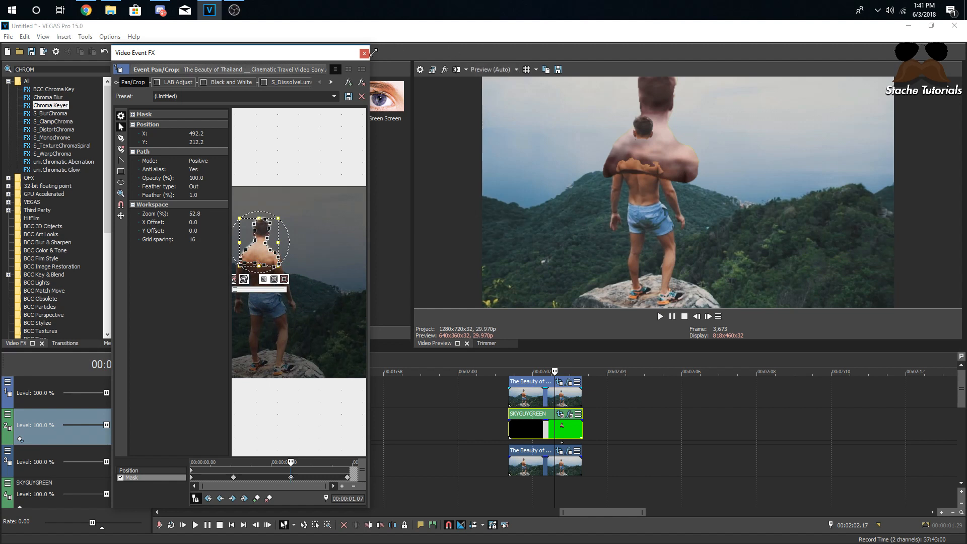
pyautogui.click(332, 82)
pyautogui.click(332, 82)
pyautogui.click(202, 84)
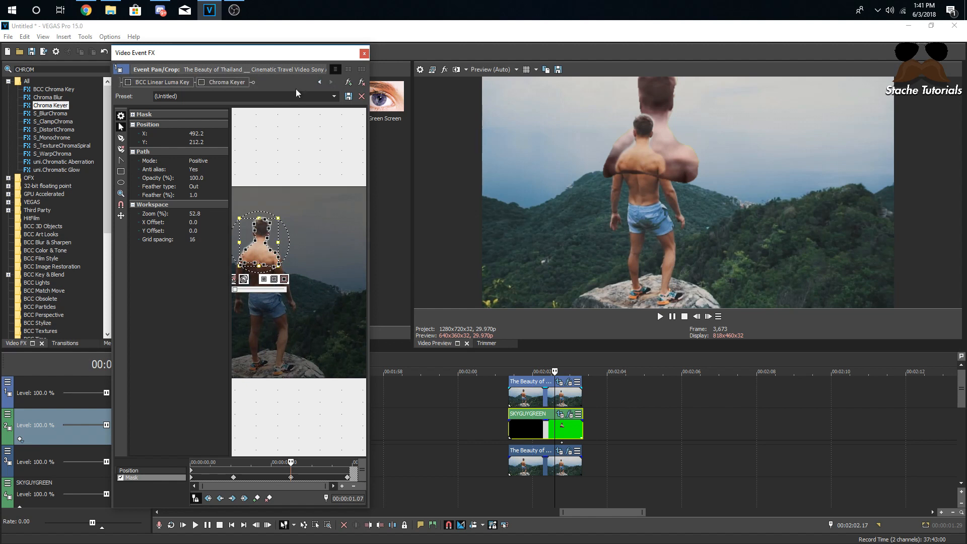
pyautogui.click(364, 52)
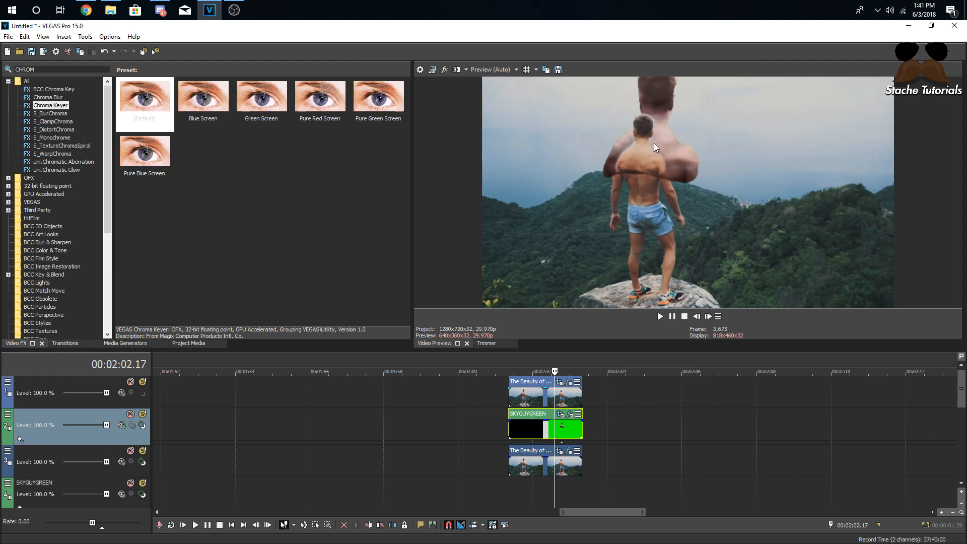
# - Use Track Motion on track 2 to shift the SKYGUYGREEN figure to about X 102.6, Y 259.6 at 00:02:02.17
pyautogui.click(7, 414)
pyautogui.click(42, 442)
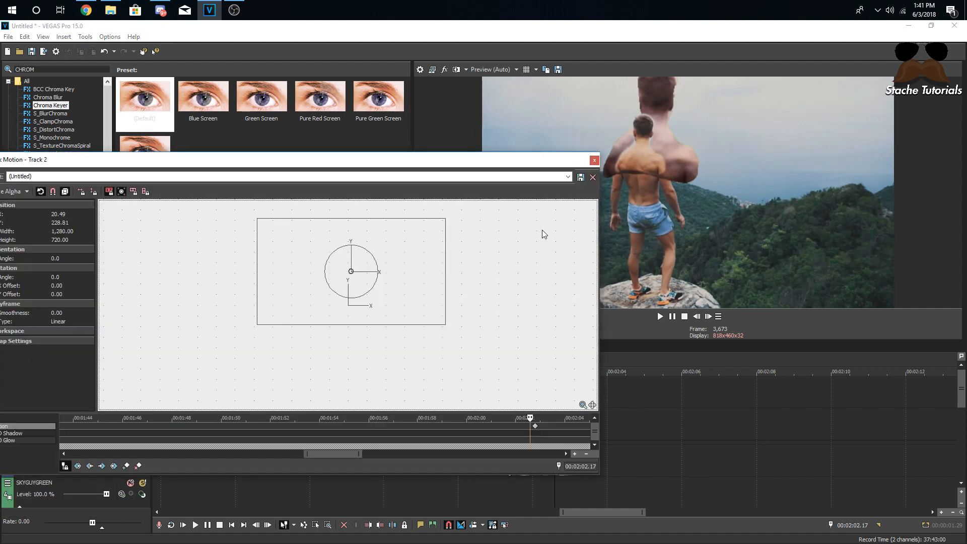
pyautogui.moveTo(408, 259); pyautogui.dragTo(421, 255)
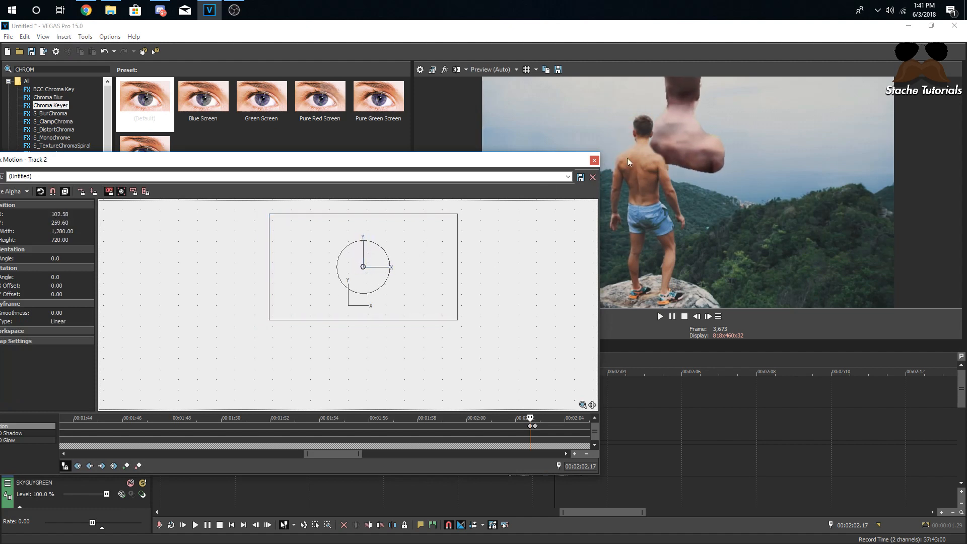
pyautogui.click(594, 160)
# - Lower the upper SKYGUYGREEN clip's opacity to 68% and play back the composite from 00:02:01.25
pyautogui.moveTo(545, 420); pyautogui.dragTo(546, 429)
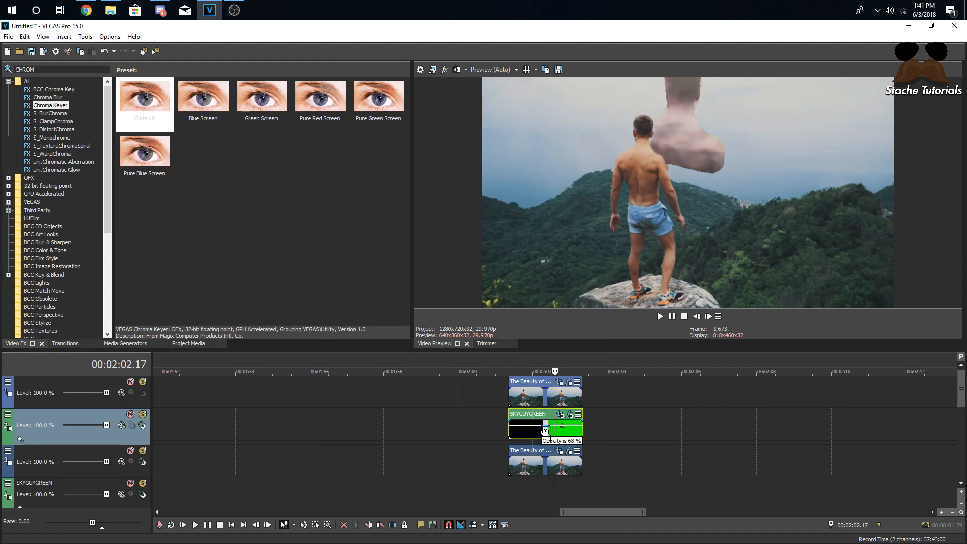
pyautogui.click(527, 394)
pyautogui.press('space')
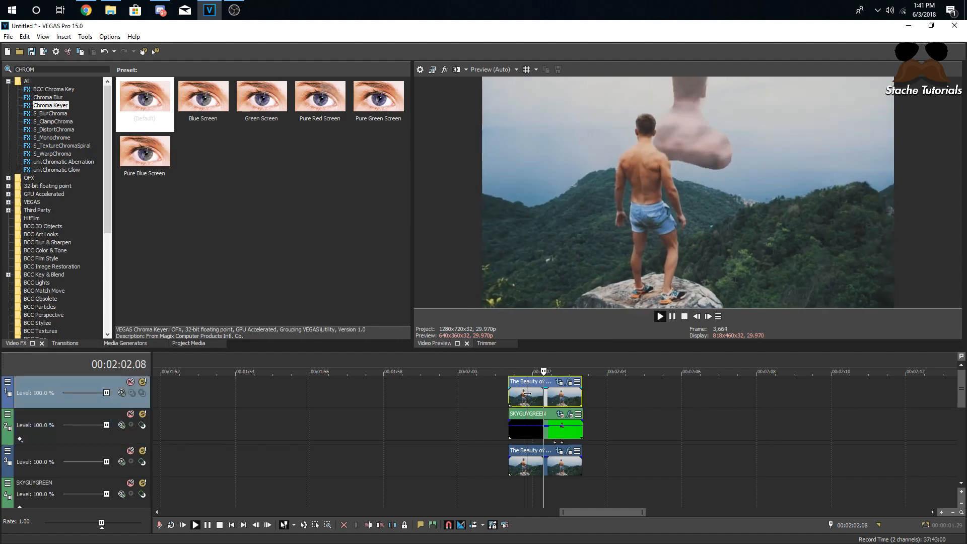
pyautogui.press('space')
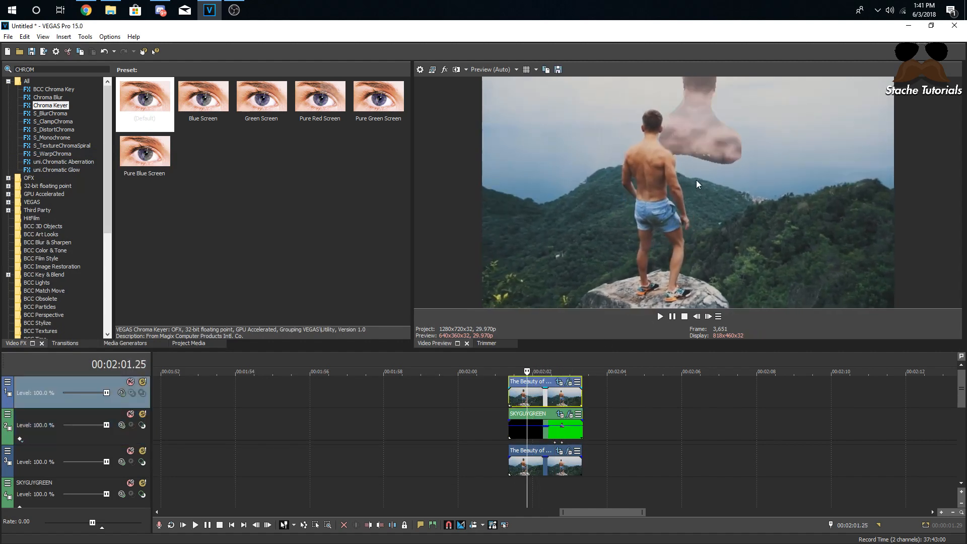